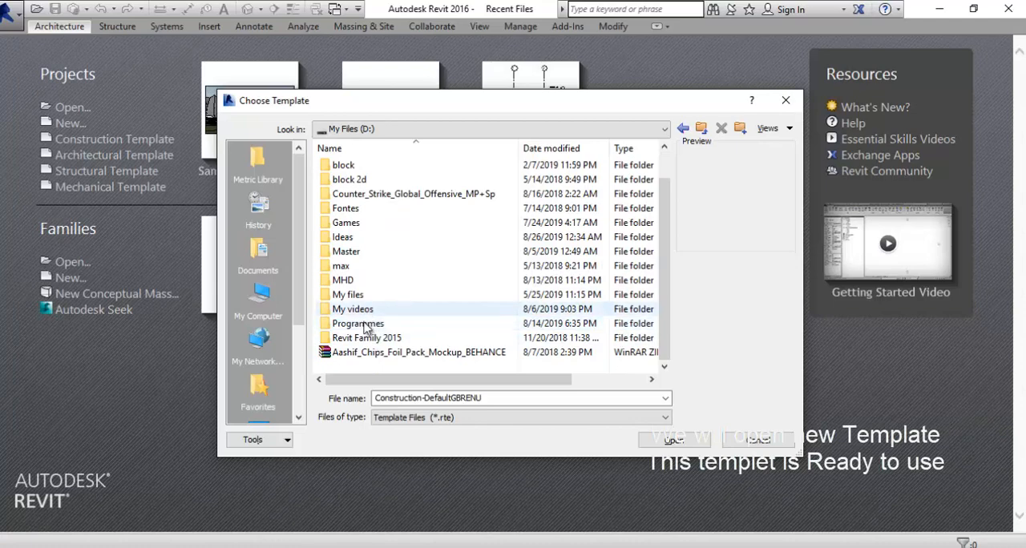
# - Create a new project from the DefaultMetric template in the Metric Templates folder
pyautogui.doubleClick(369, 338)
pyautogui.doubleClick(372, 198)
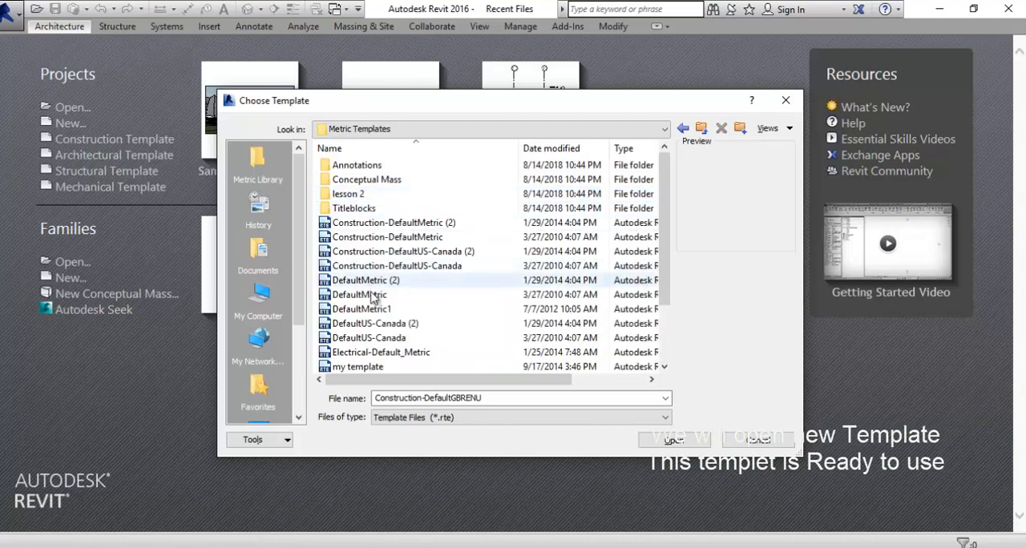
pyautogui.click(366, 293)
pyautogui.click(658, 437)
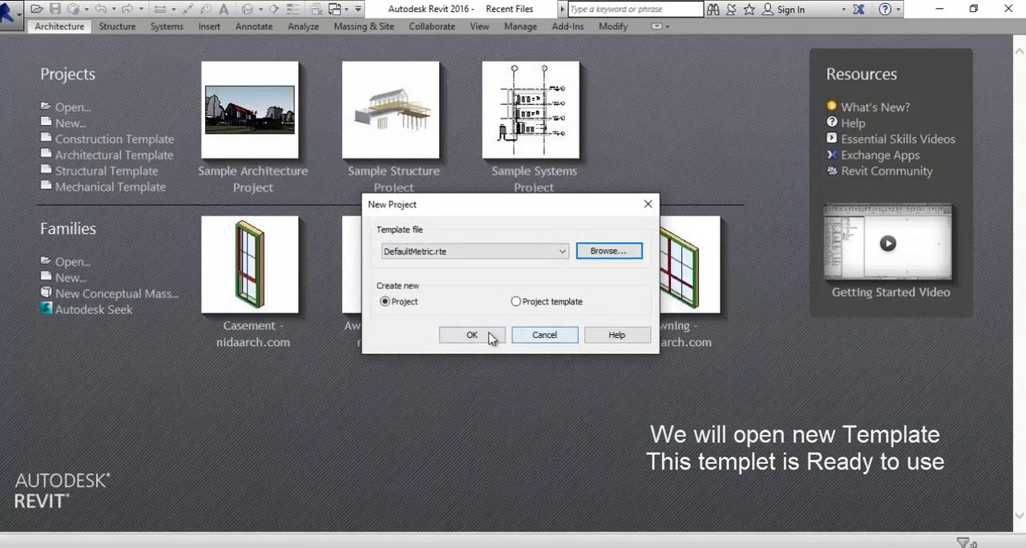
pyautogui.click(471, 335)
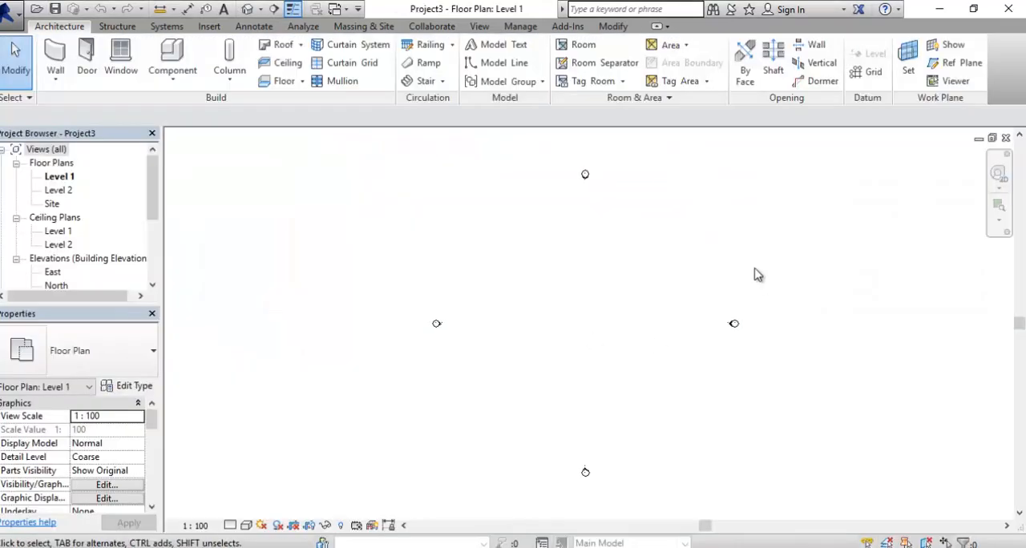
# - View the levels in the East building elevation and return to the Level 1 floor plan
pyautogui.moveTo(611, 279); pyautogui.dragTo(618, 286, button='middle')
pyautogui.scroll(-5, 80, 233)
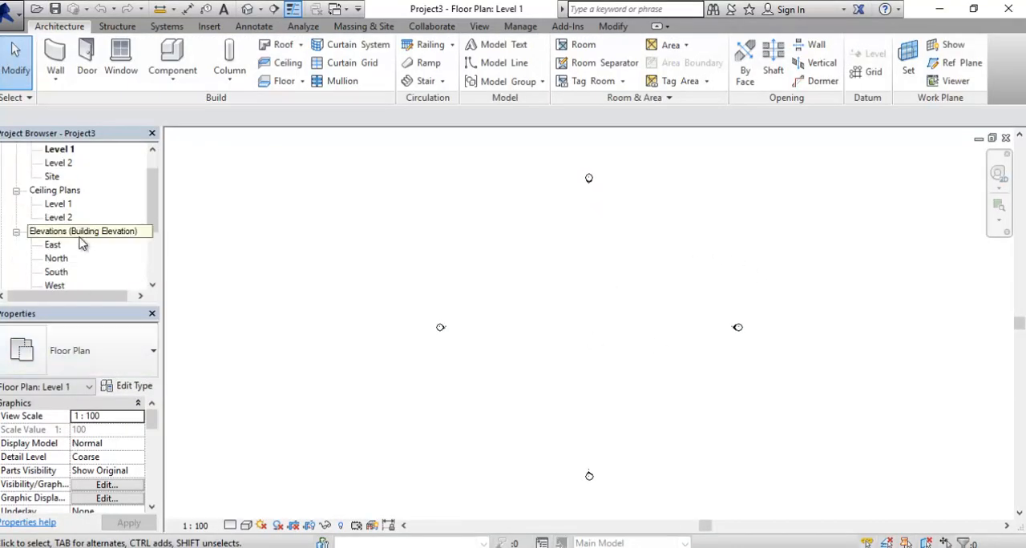
pyautogui.scroll(-1, 70, 273)
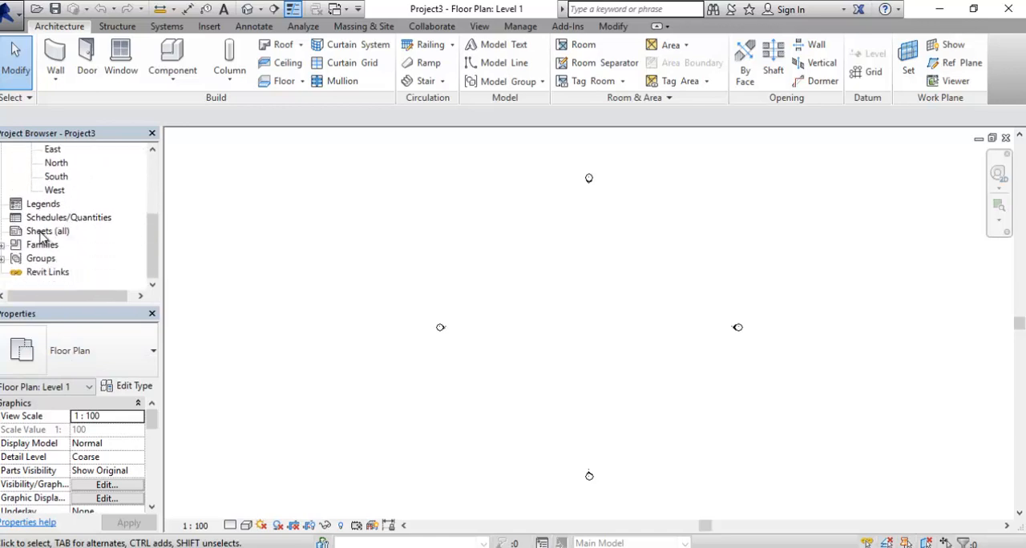
pyautogui.scroll(2, 40, 241)
pyautogui.doubleClick(53, 204)
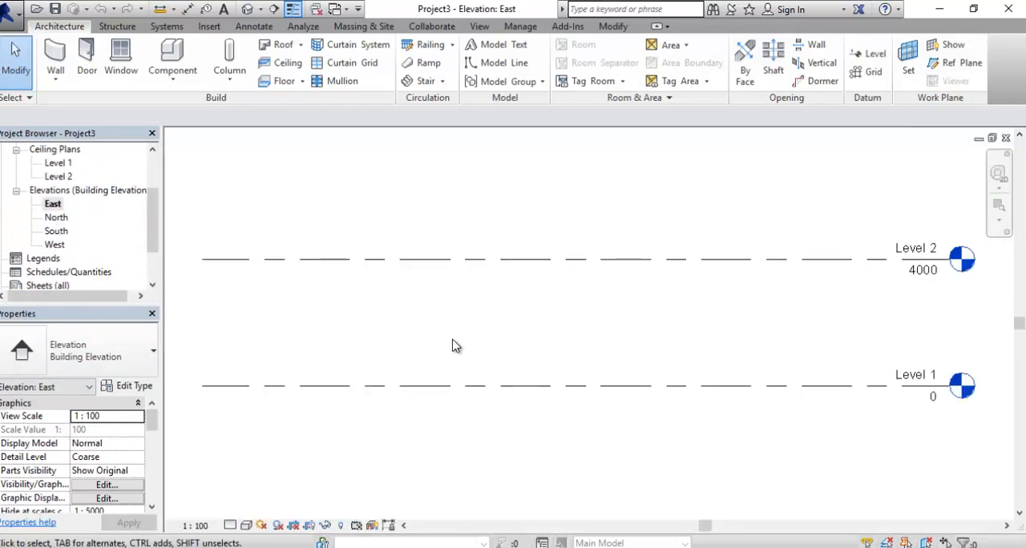
pyautogui.scroll(-2, 453, 341)
pyautogui.moveTo(500, 359); pyautogui.dragTo(533, 370, button='middle')
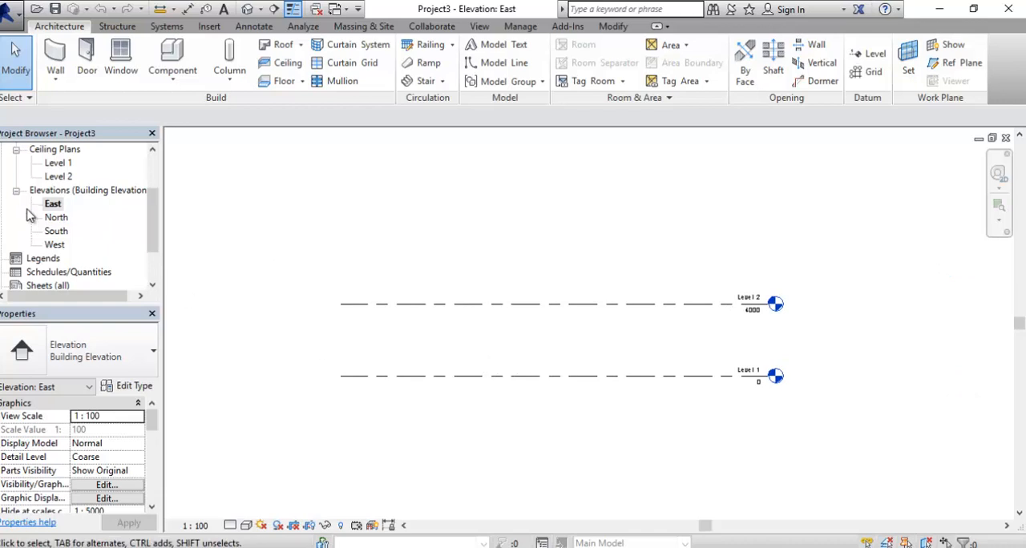
pyautogui.scroll(3, 32, 216)
pyautogui.doubleClick(58, 177)
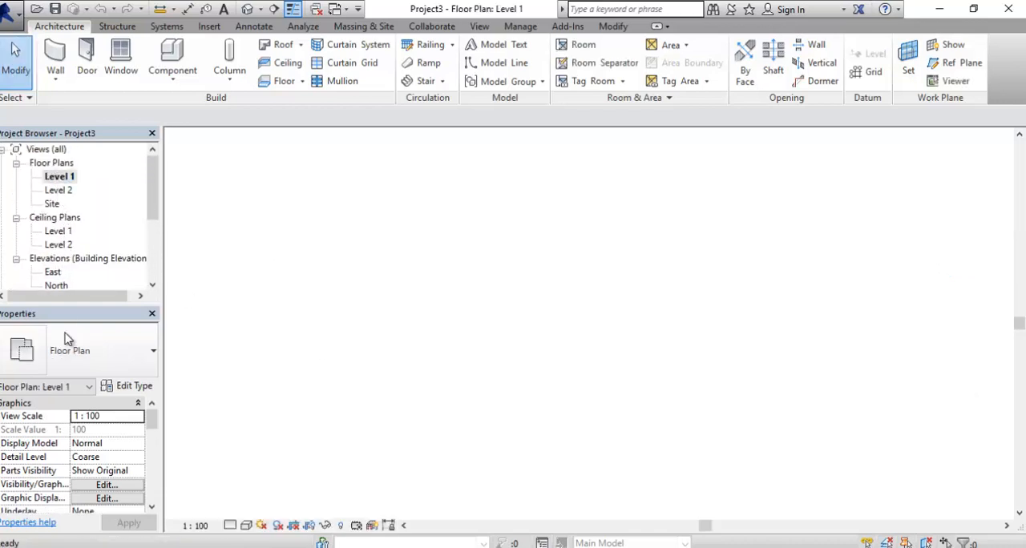
# - Close the Properties palette and the Project Browser
pyautogui.click(152, 314)
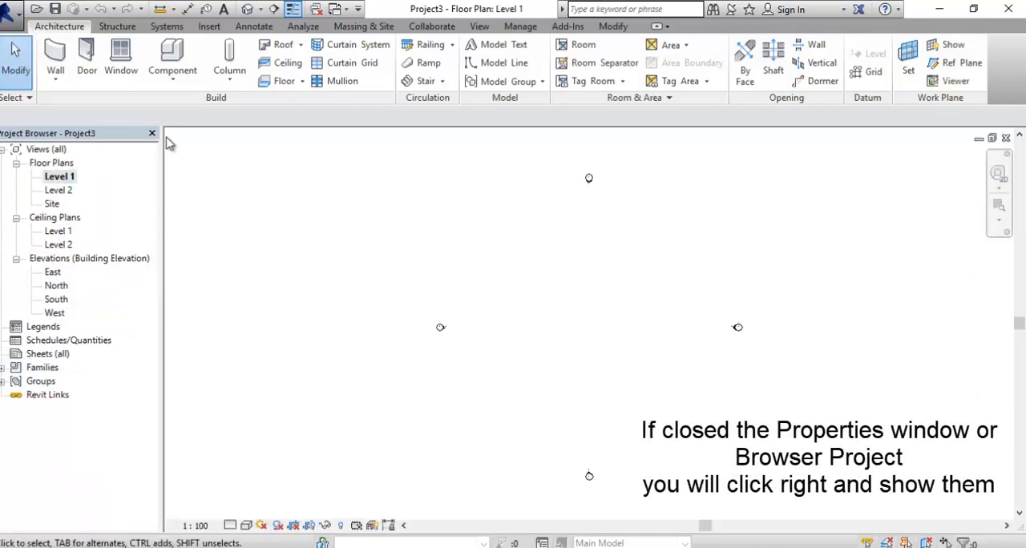
pyautogui.click(152, 135)
pyautogui.rightClick(481, 245)
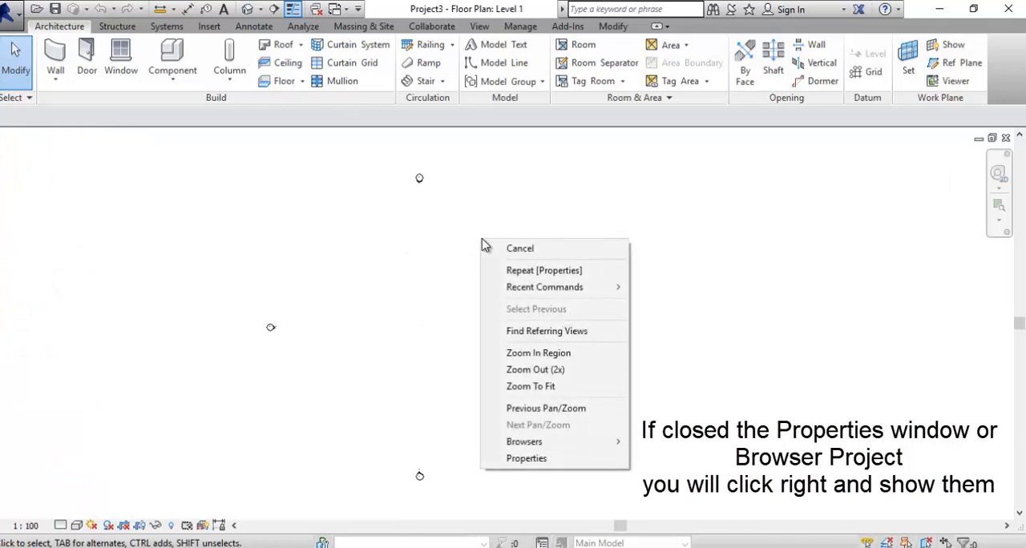
pyautogui.click(377, 293)
pyautogui.moveTo(377, 293); pyautogui.dragTo(557, 294, button='middle')
# - Show the Properties palette and the Project Browser again
pyautogui.rightClick(534, 286)
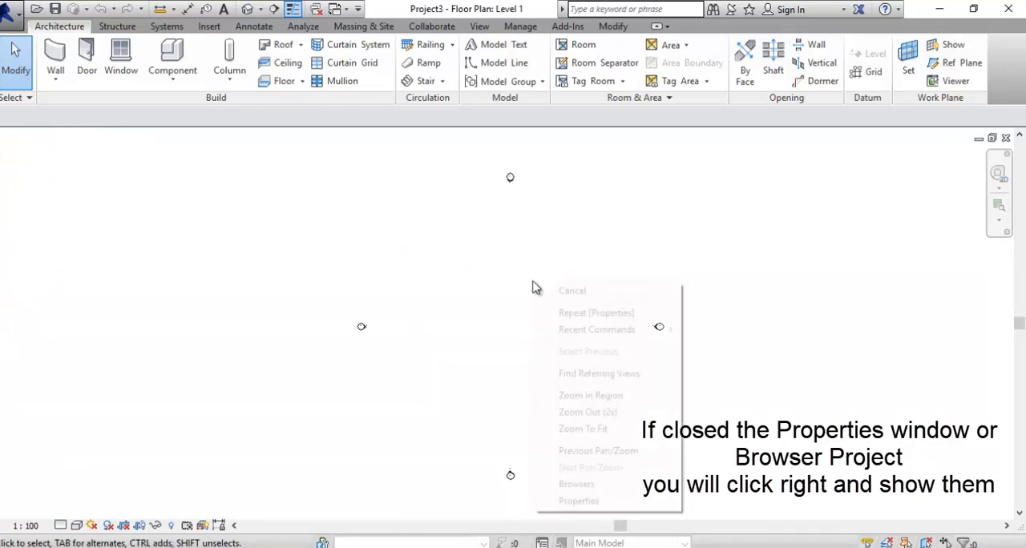
pyautogui.click(593, 501)
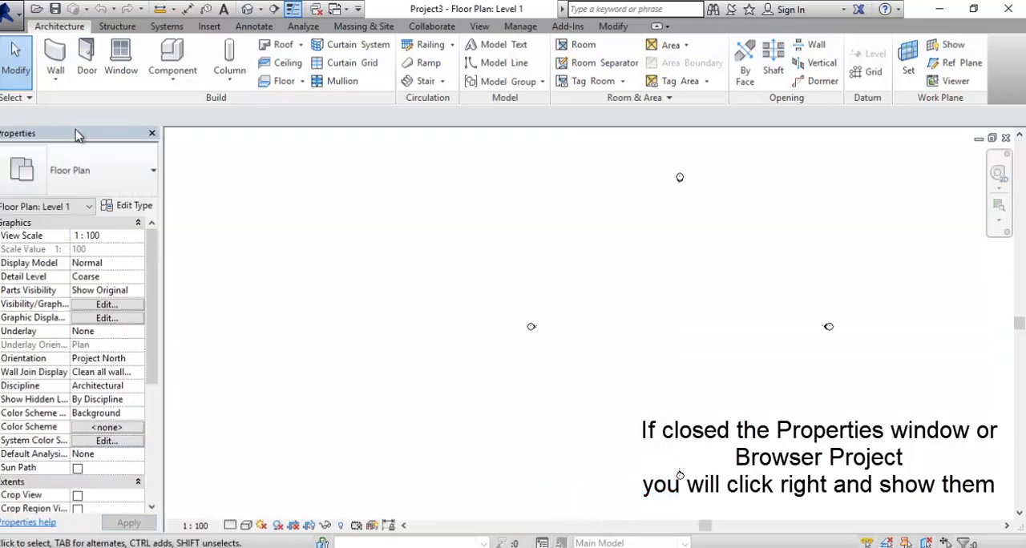
pyautogui.rightClick(484, 348)
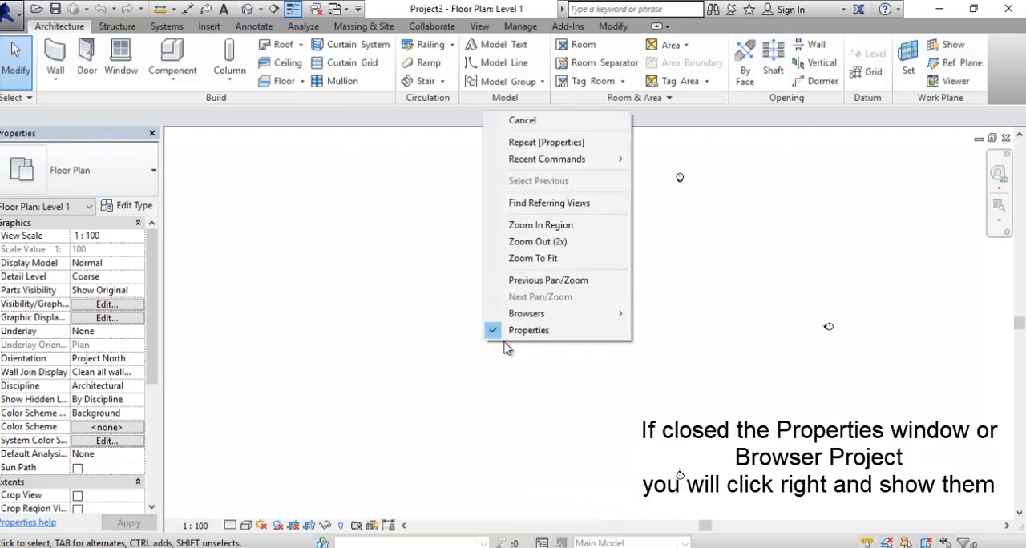
pyautogui.moveTo(561, 314)
pyautogui.click(687, 313)
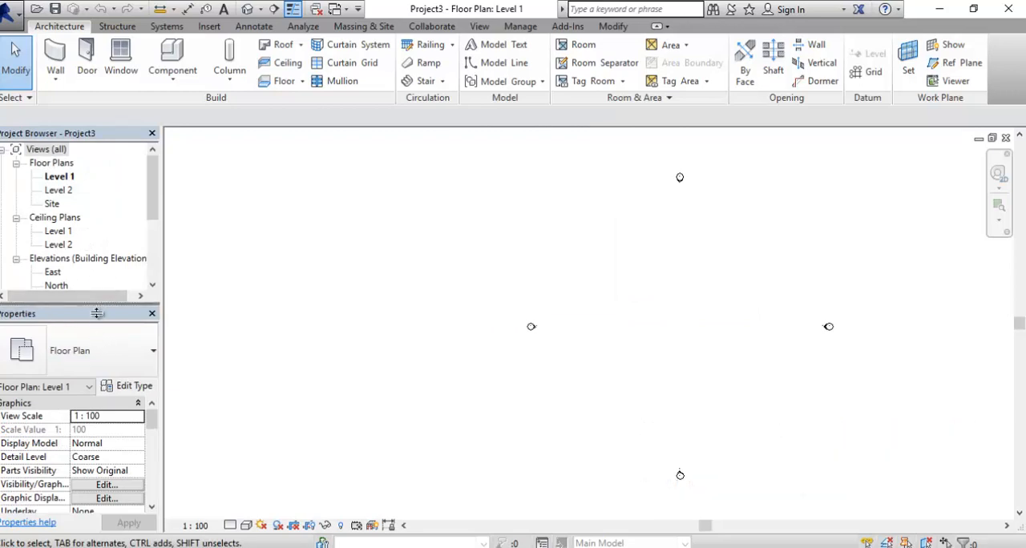
pyautogui.moveTo(97, 314)
pyautogui.mouseDown()
pyautogui.moveTo(96, 236)
pyautogui.moveTo(96, 313)
pyautogui.mouseUp()
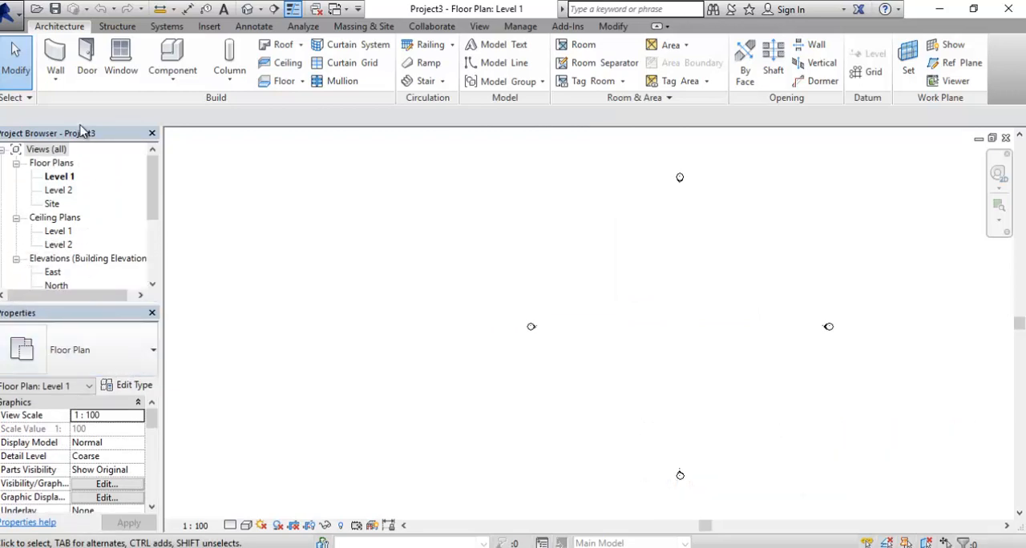
# - Open the East building elevation with both level lines in view
pyautogui.moveTo(382, 361)
pyautogui.mouseDown(button='middle')
pyautogui.moveTo(403, 360)
pyautogui.moveTo(378, 346)
pyautogui.mouseUp(button='middle')
pyautogui.scroll(2, 623, 318)
pyautogui.moveTo(634, 329); pyautogui.dragTo(599, 300, button='middle')
pyautogui.scroll(-1, 79, 253)
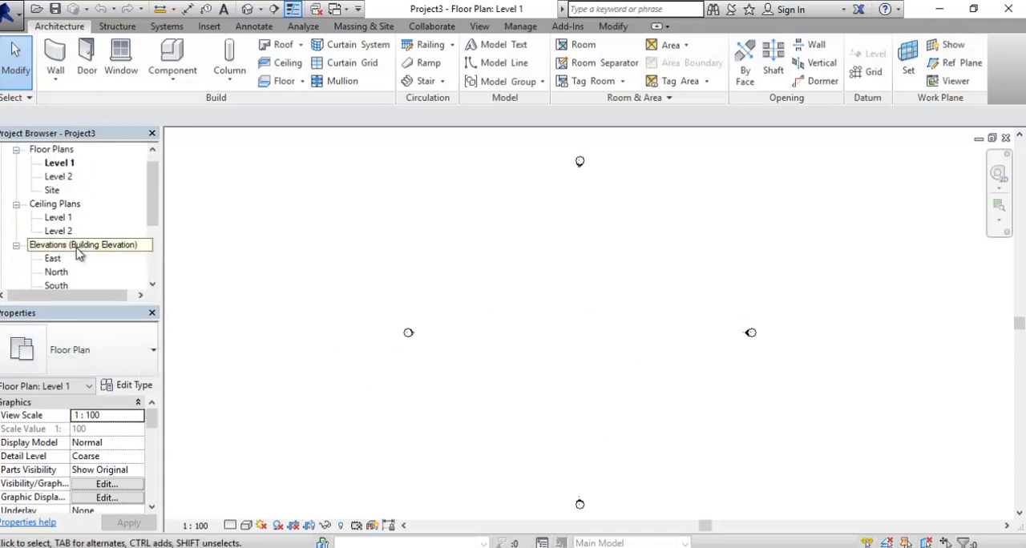
pyautogui.scroll(-1, 79, 253)
pyautogui.doubleClick(80, 244)
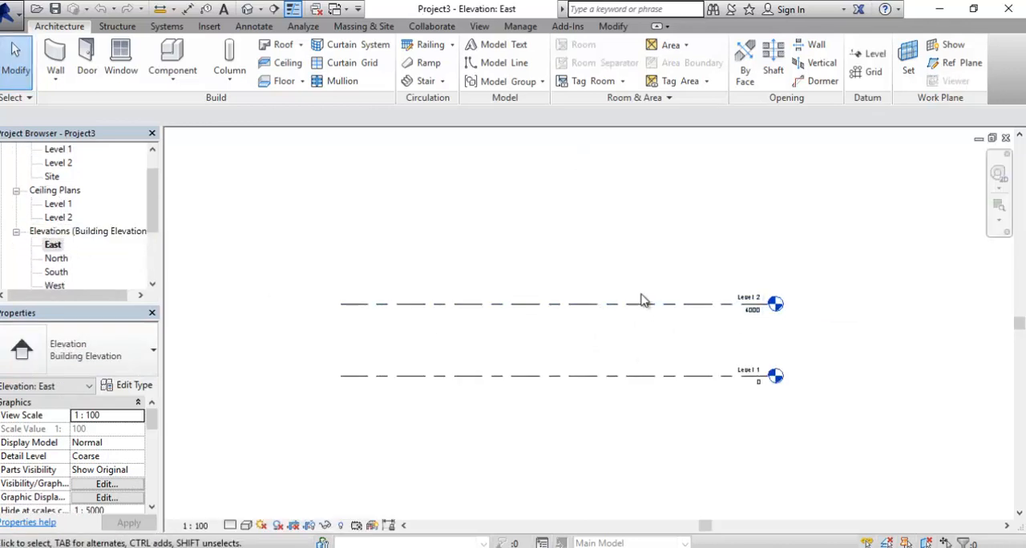
pyautogui.scroll(1, 698, 324)
pyautogui.moveTo(734, 417); pyautogui.dragTo(767, 423, button='middle')
pyautogui.moveTo(663, 348); pyautogui.dragTo(689, 353, button='middle')
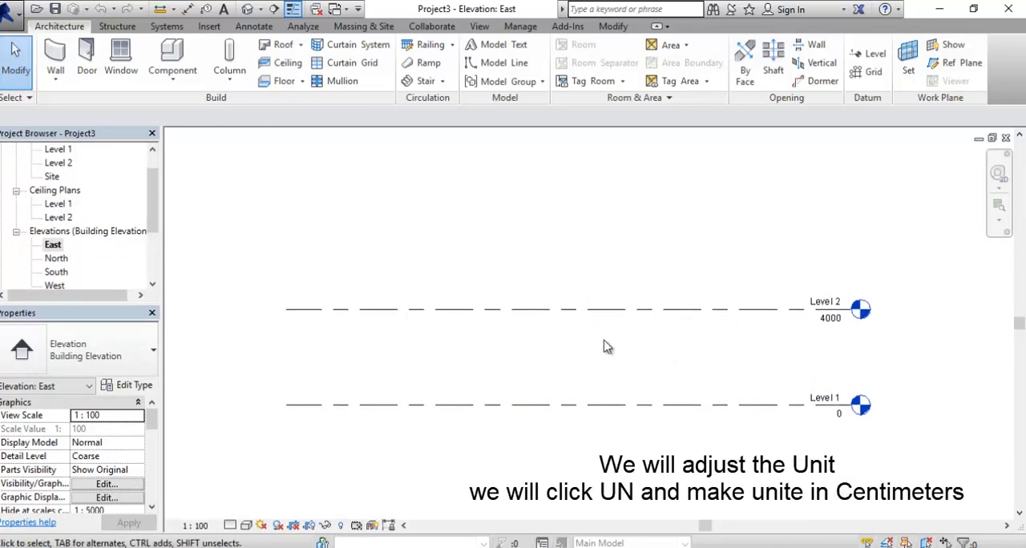
# - Set the project's length units to Centimeters
pyautogui.press('u')
pyautogui.press('n')
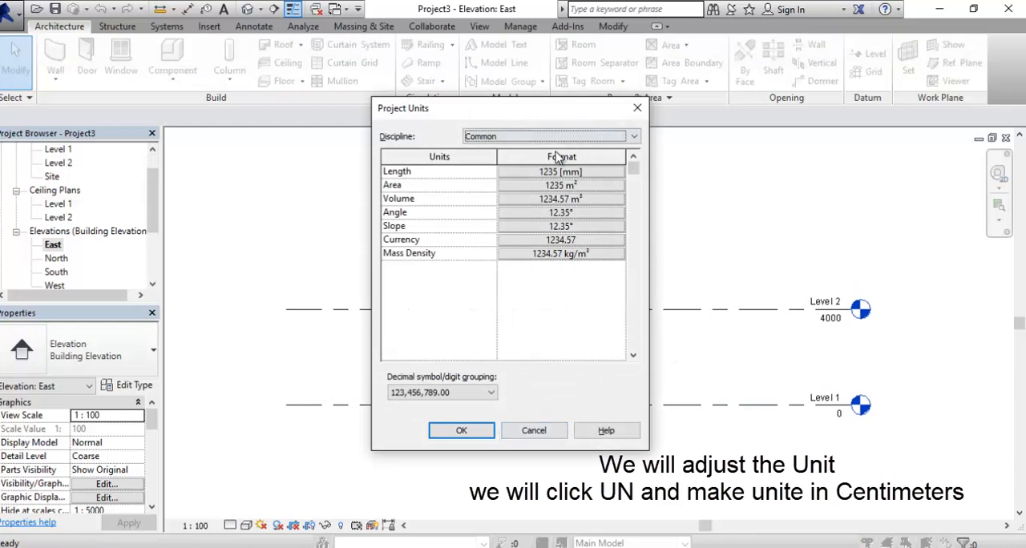
pyautogui.click(560, 172)
pyautogui.click(554, 198)
pyautogui.click(513, 278)
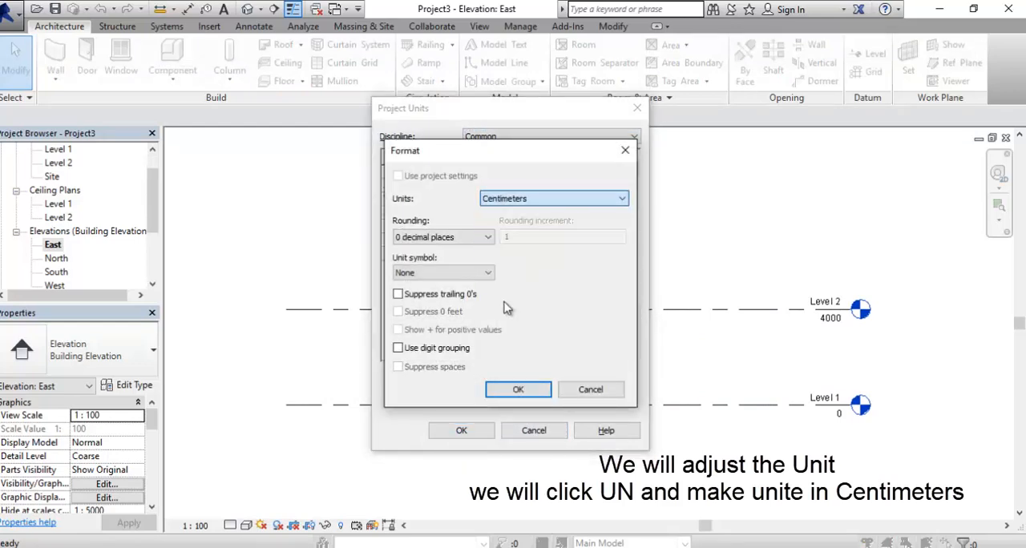
pyautogui.click(518, 389)
pyautogui.click(461, 431)
pyautogui.moveTo(578, 242)
pyautogui.mouseDown(button='middle')
pyautogui.moveTo(585, 252)
pyautogui.moveTo(576, 236)
pyautogui.mouseUp(button='middle')
pyautogui.scroll(1, 721, 372)
pyautogui.middleClick(742, 398)
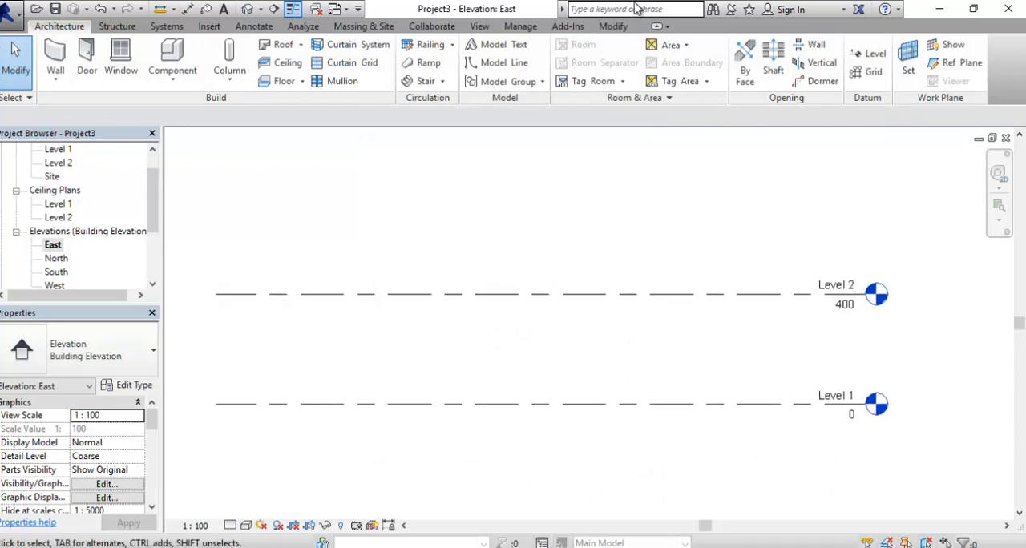
# - Reopen the project's length unit format and choose Centimeters again
pyautogui.moveTo(438, 187)
pyautogui.mouseDown(button='middle')
pyautogui.moveTo(454, 197)
pyautogui.moveTo(430, 189)
pyautogui.mouseUp(button='middle')
pyautogui.click(78, 27)
pyautogui.moveTo(595, 256)
pyautogui.mouseDown(button='middle')
pyautogui.moveTo(595, 243)
pyautogui.moveTo(607, 241)
pyautogui.mouseUp(button='middle')
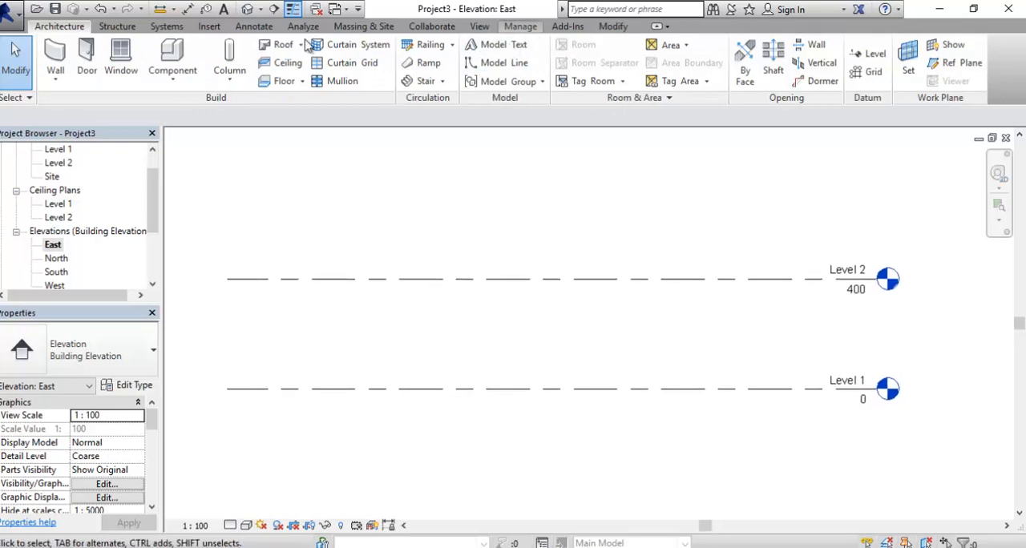
pyautogui.scroll(-9, 307, 46)
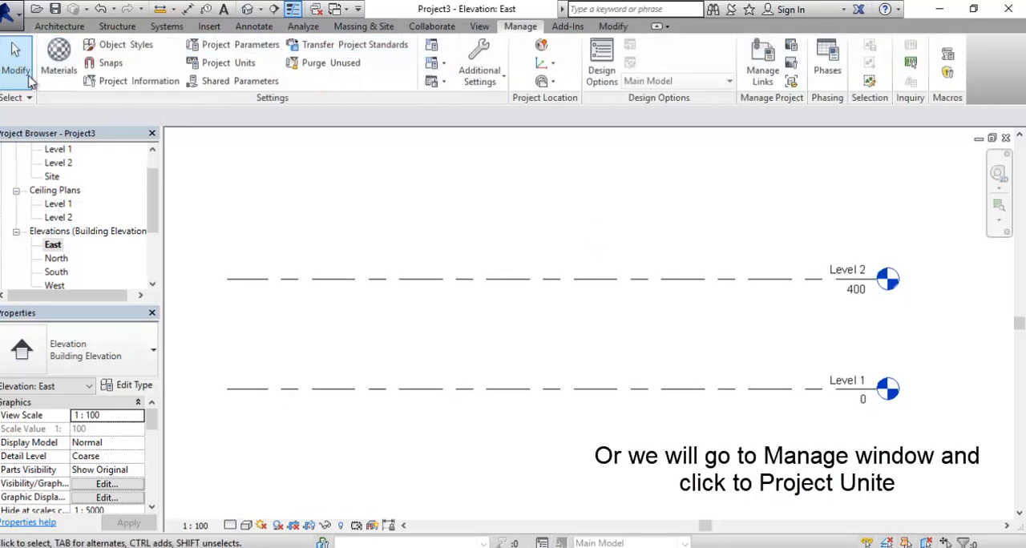
pyautogui.click(231, 62)
pyautogui.click(515, 177)
pyautogui.click(553, 198)
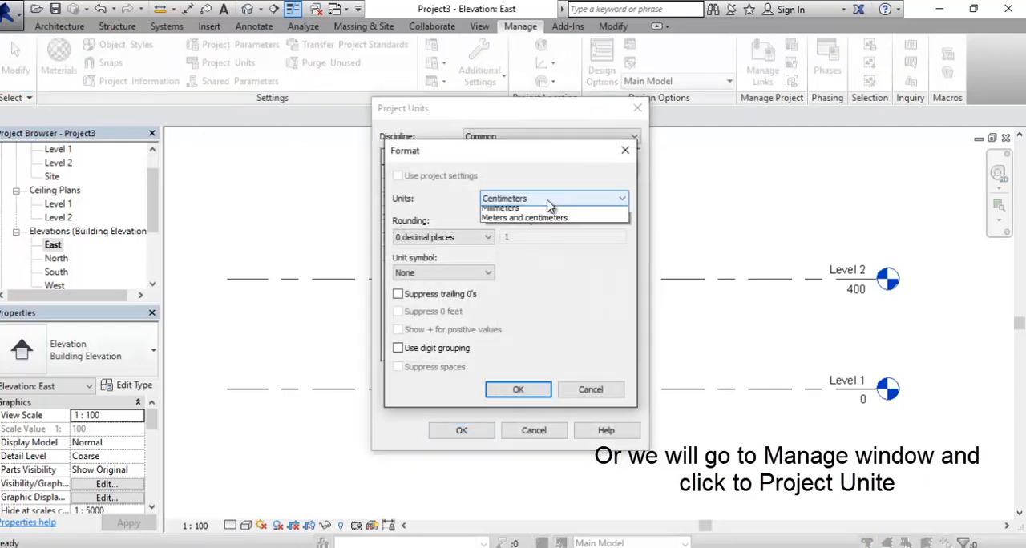
pyautogui.click(513, 265)
pyautogui.click(519, 389)
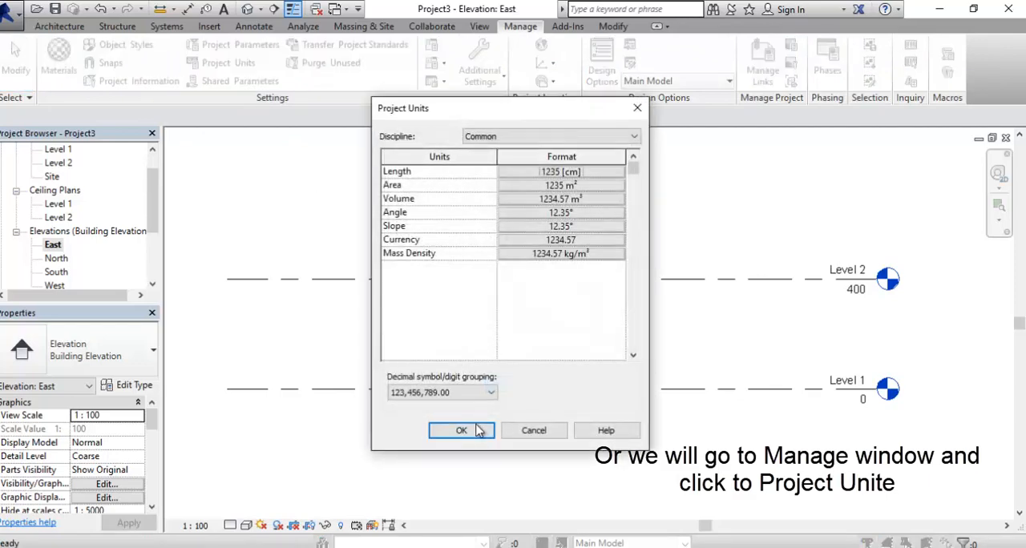
pyautogui.click(460, 431)
# - Rename Level 1 as "001 Ground floor" and rename its corresponding views as well
pyautogui.scroll(2, 706, 382)
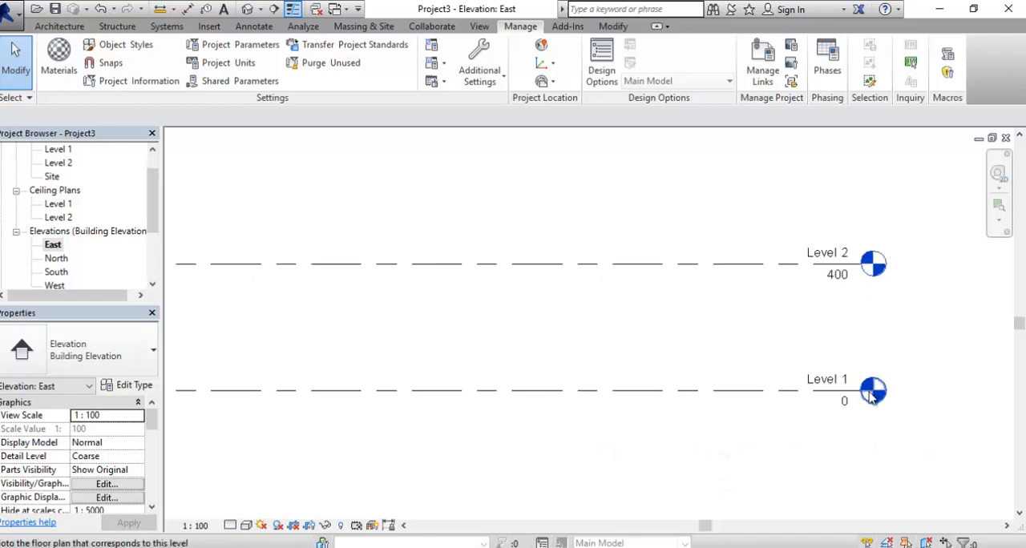
pyautogui.click(836, 277)
pyautogui.click(839, 393)
pyautogui.click(804, 426)
pyautogui.moveTo(825, 414); pyautogui.dragTo(849, 372, button='middle')
pyautogui.click(859, 342)
pyautogui.click(866, 339)
pyautogui.click(866, 339)
pyautogui.doubleClick(866, 339)
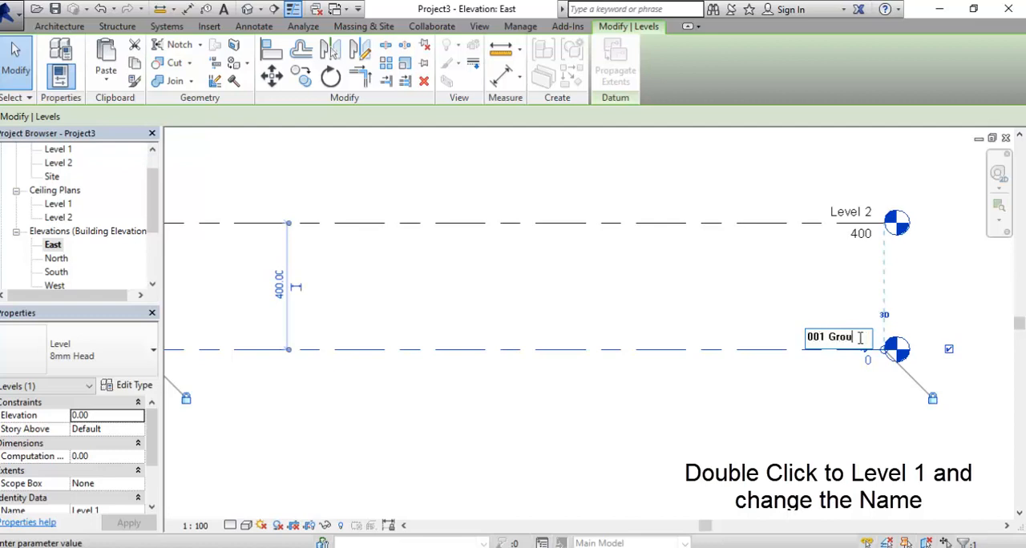
pyautogui.write('001 Ground')
pyautogui.write(' floor')
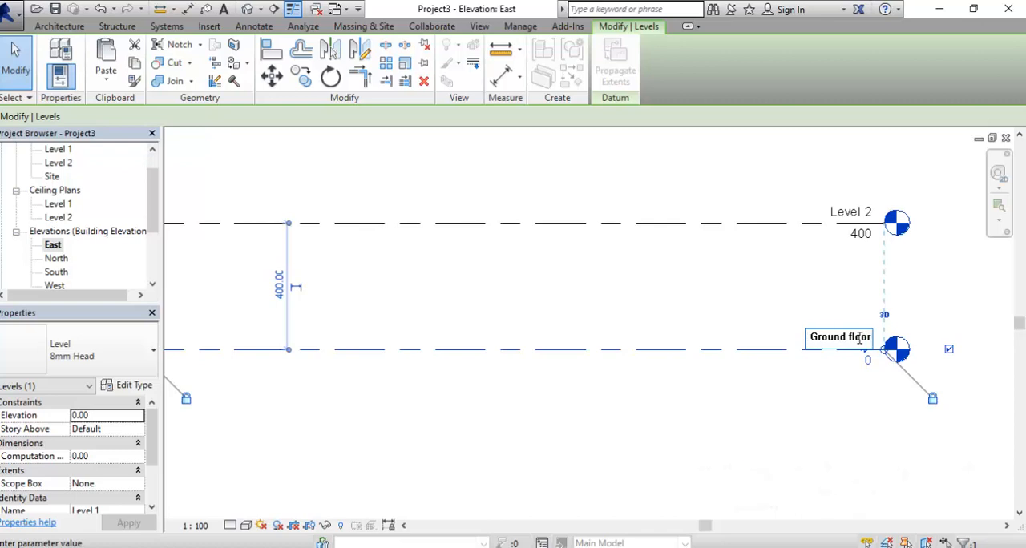
pyautogui.press('Return')
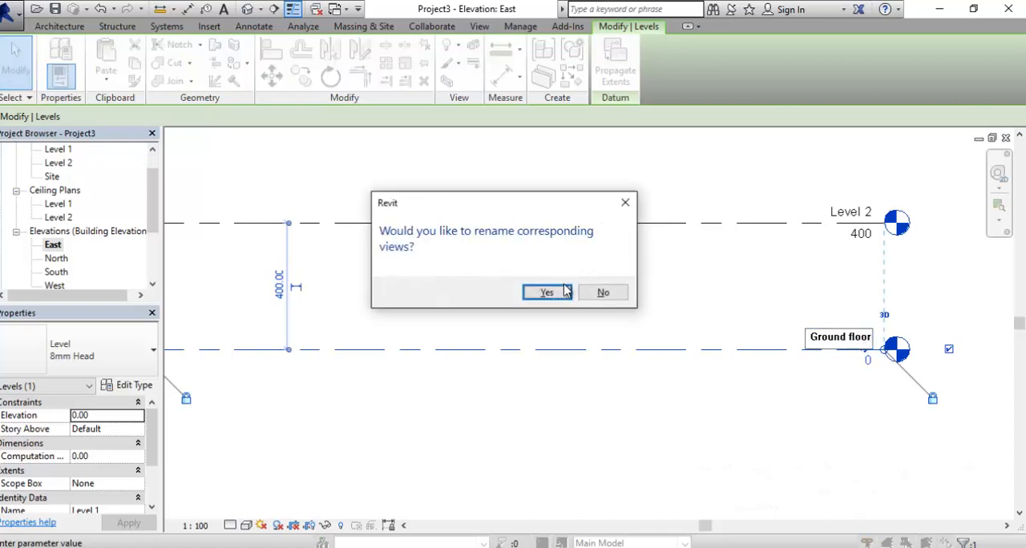
pyautogui.click(546, 293)
# - Rename Level 2 as "002 First floor" and rename its corresponding views as well
pyautogui.moveTo(630, 389); pyautogui.dragTo(682, 393, button='middle')
pyautogui.click(912, 239)
pyautogui.click(910, 214)
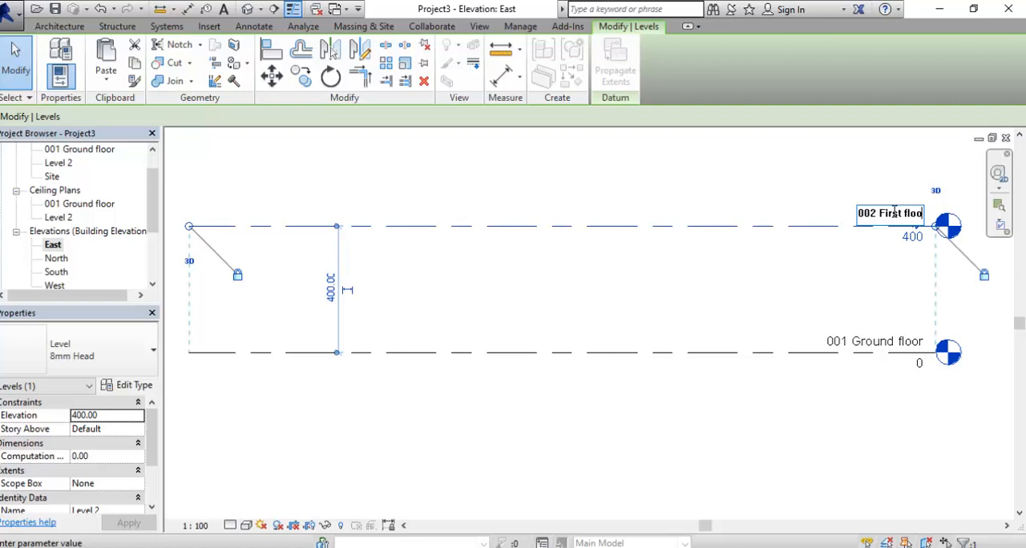
pyautogui.press('Return')
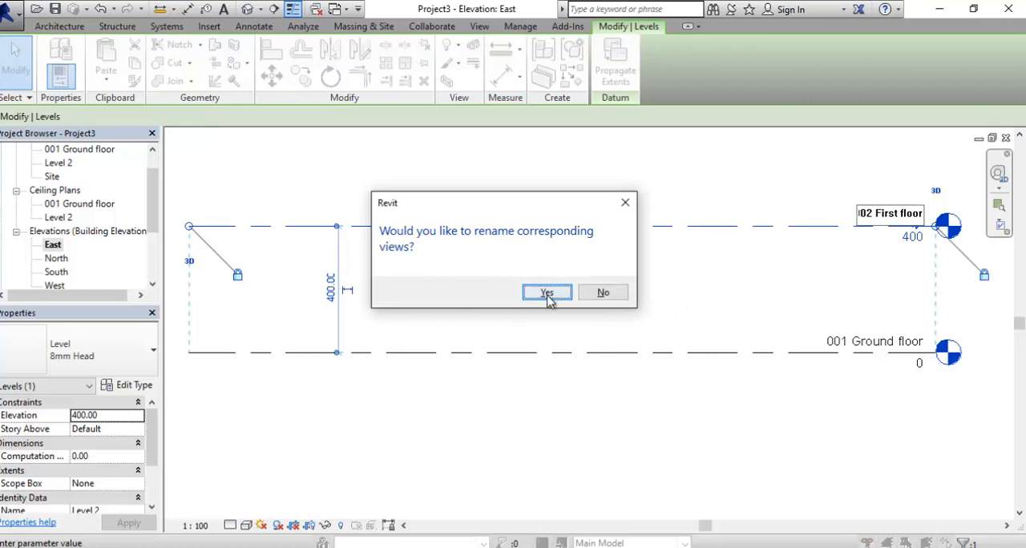
pyautogui.click(548, 293)
# - Set the elevation of the 002 First floor level to 330 cm
pyautogui.click(929, 244)
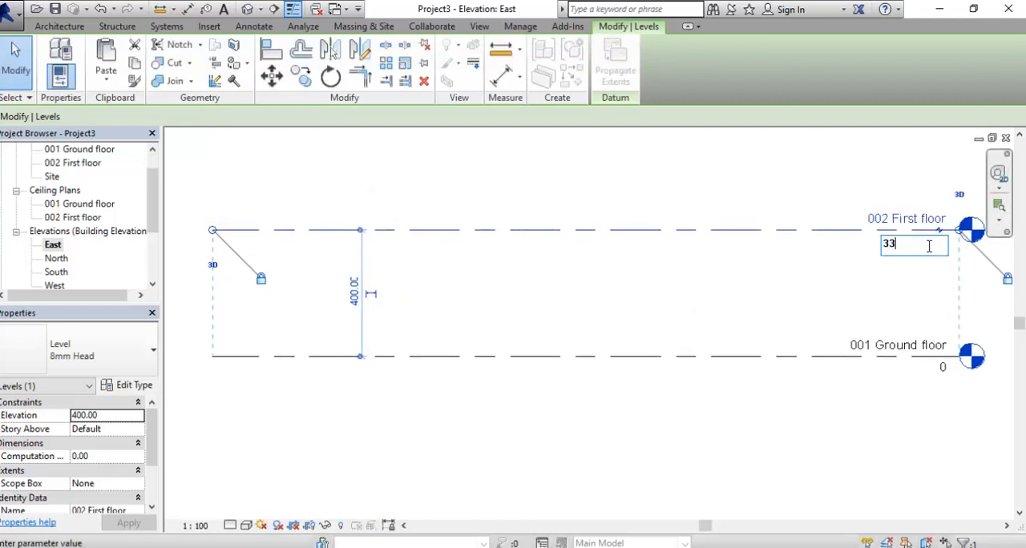
pyautogui.press('Return')
pyautogui.scroll(-2, 671, 344)
pyautogui.moveTo(671, 344); pyautogui.dragTo(629, 351, button='middle')
pyautogui.click(684, 408)
pyautogui.scroll(1, 774, 361)
# - Hide and show again the bubble at the right end of the 001 Ground floor level, and show the left-end bubble too
pyautogui.click(772, 361)
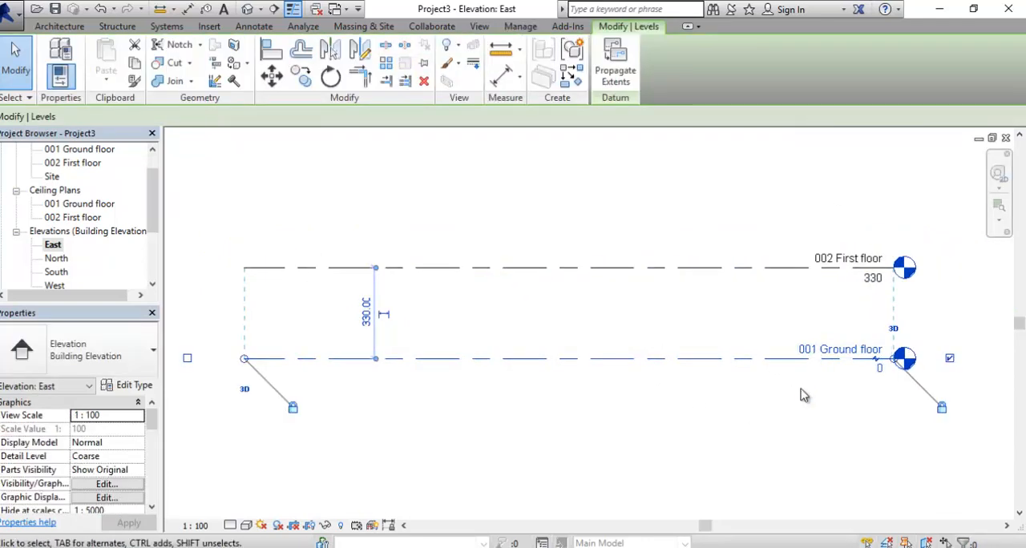
pyautogui.moveTo(808, 383); pyautogui.dragTo(830, 377, button='middle')
pyautogui.click(971, 353)
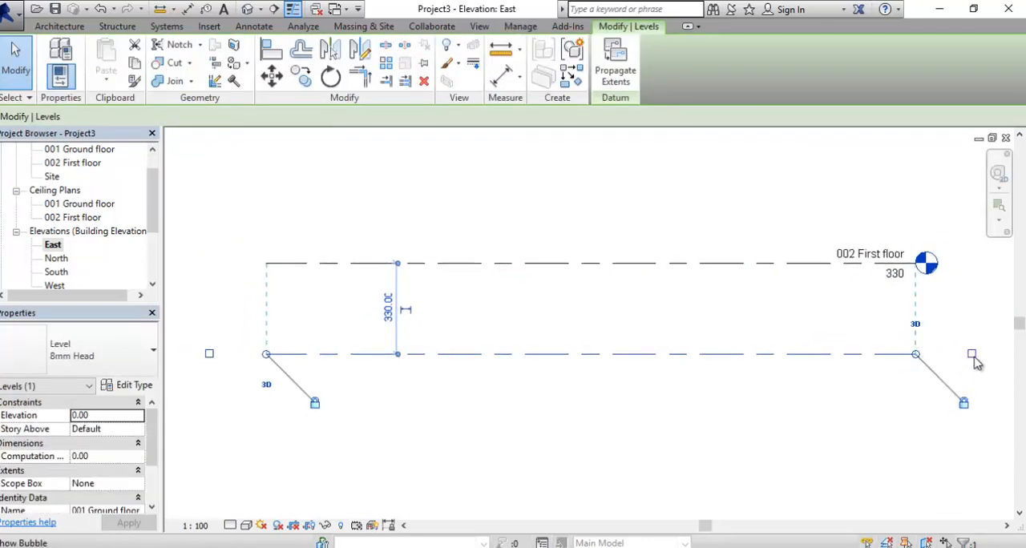
pyautogui.click(972, 353)
pyautogui.click(209, 354)
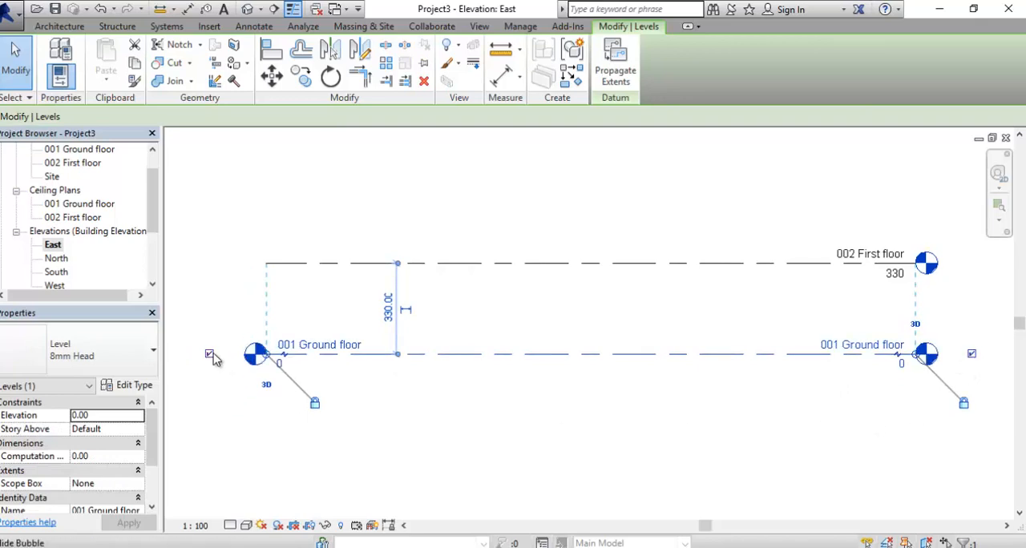
# - Hide the left-end bubble of the 001 Ground floor level and stretch both aligned levels further outward at that end
pyautogui.click(210, 354)
pyautogui.moveTo(268, 355); pyautogui.dragTo(217, 360)
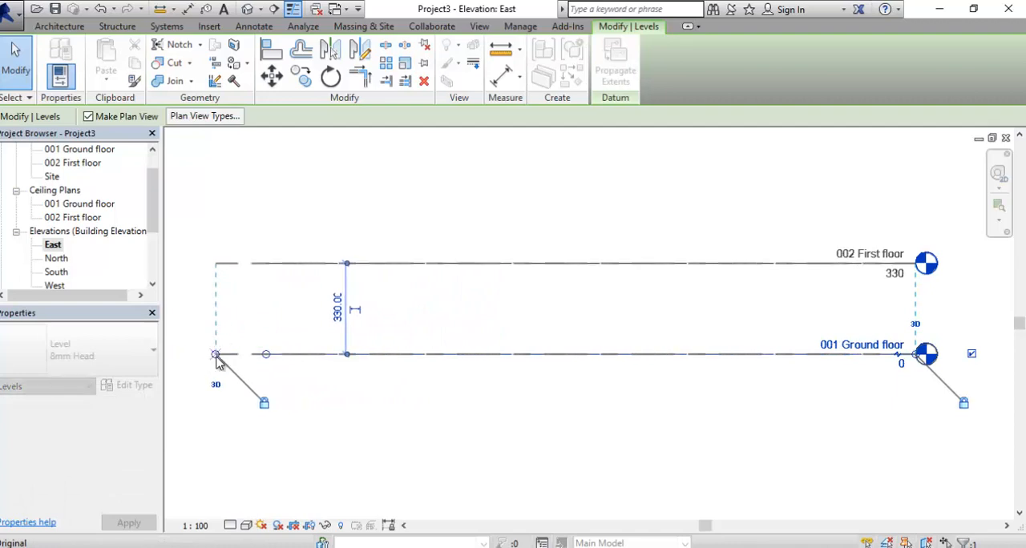
# - Shorten both aligned levels from their left end to under half length, and stretch them back out to where they started
pyautogui.scroll(-2, 439, 386)
pyautogui.moveTo(440, 386); pyautogui.dragTo(457, 374, button='middle')
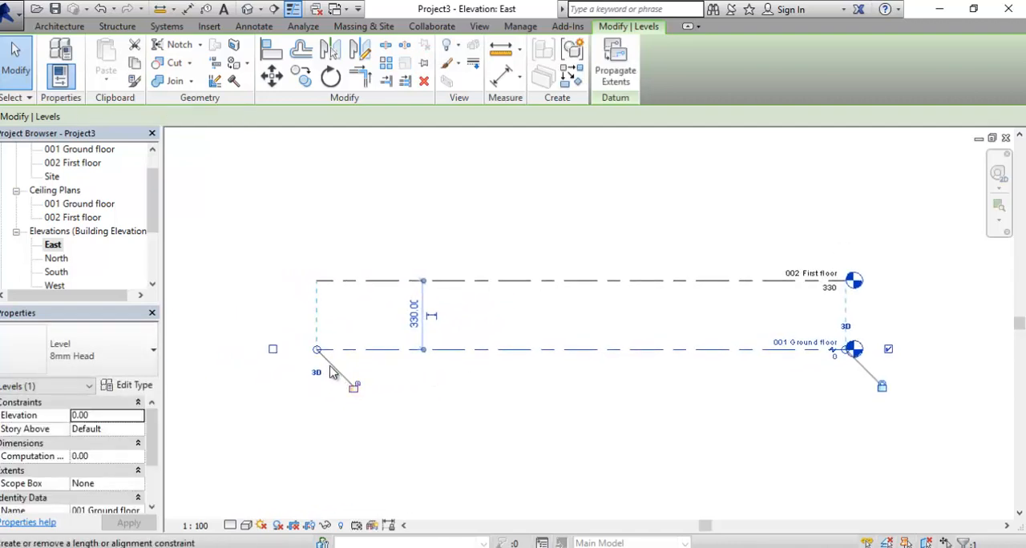
pyautogui.moveTo(318, 353); pyautogui.dragTo(618, 353)
pyautogui.moveTo(388, 355); pyautogui.dragTo(320, 361)
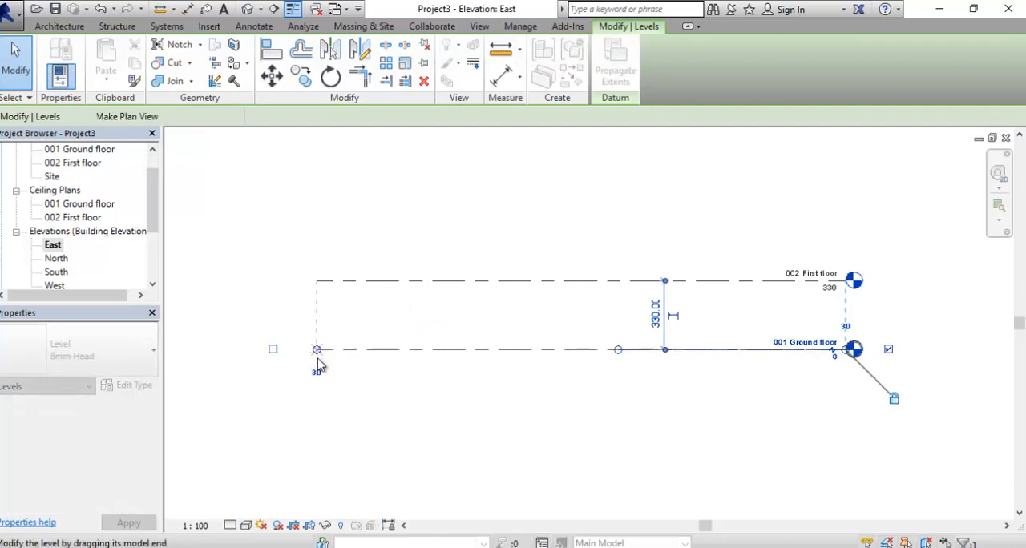
# - Show the left-end bubble of the 001 Ground floor level, add an elbow to it, and hide that bubble again
pyautogui.moveTo(309, 392); pyautogui.dragTo(306, 363, button='middle')
pyautogui.scroll(1, 310, 325)
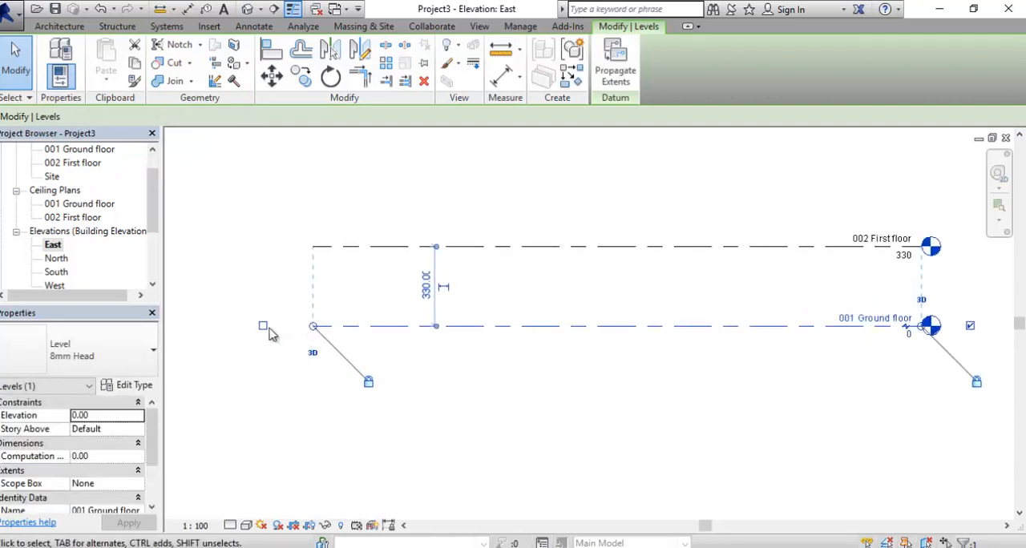
pyautogui.click(263, 324)
pyautogui.click(328, 330)
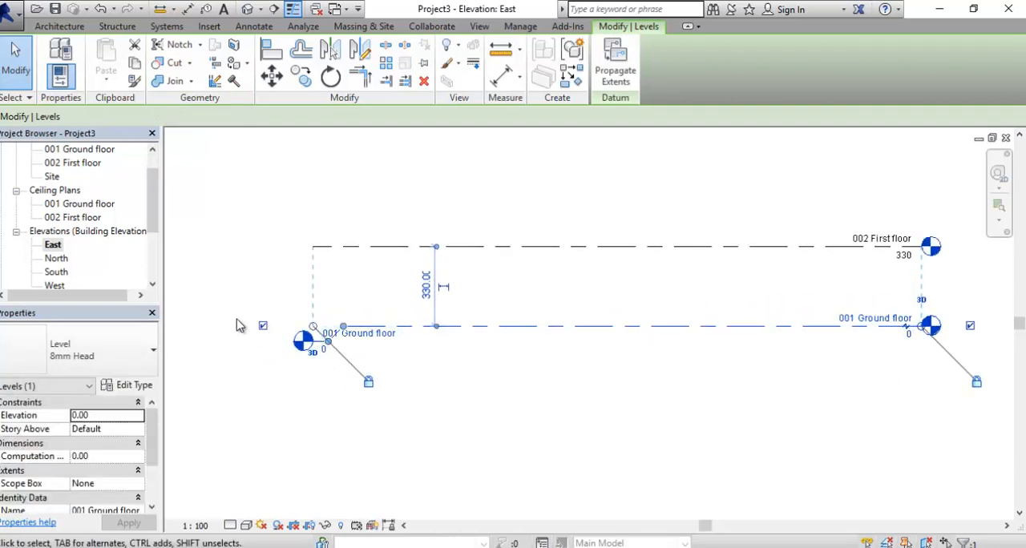
pyautogui.scroll(2, 284, 365)
pyautogui.click(252, 310)
pyautogui.scroll(-2, 323, 363)
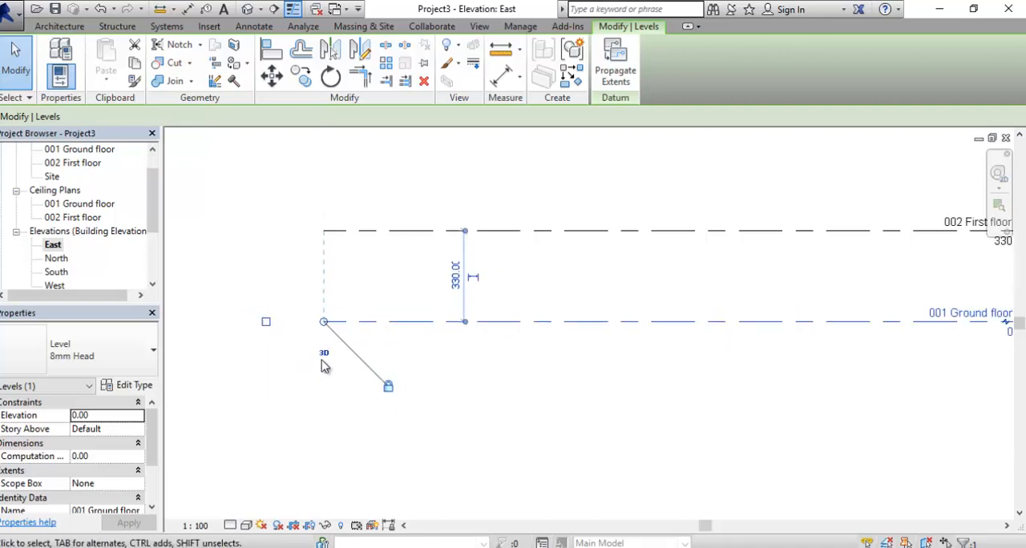
# - Add an elbow to the right end of the 001 Ground floor level and straighten its head back in line
pyautogui.moveTo(419, 370); pyautogui.dragTo(257, 352, button='middle')
pyautogui.scroll(1, 856, 307)
pyautogui.click(843, 305)
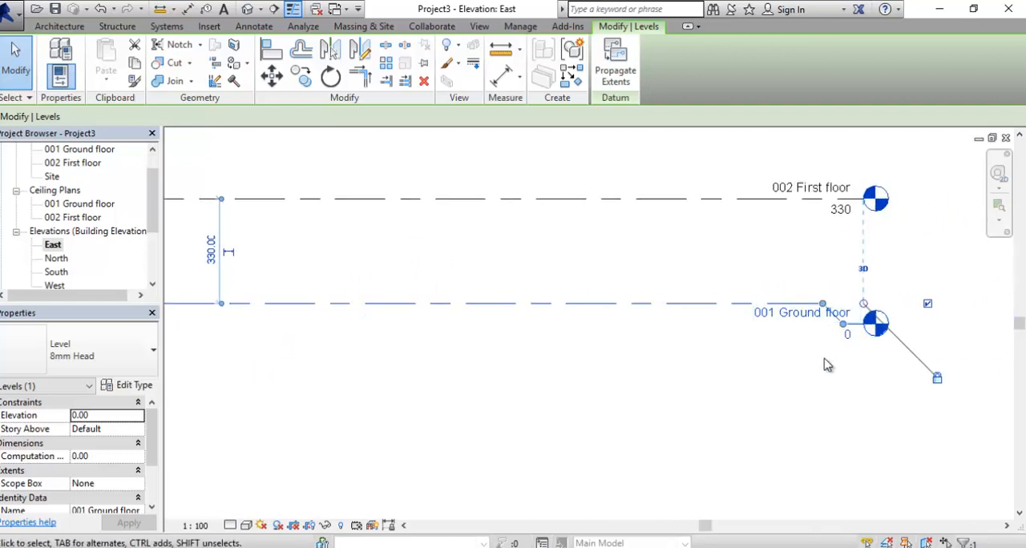
pyautogui.click(845, 325)
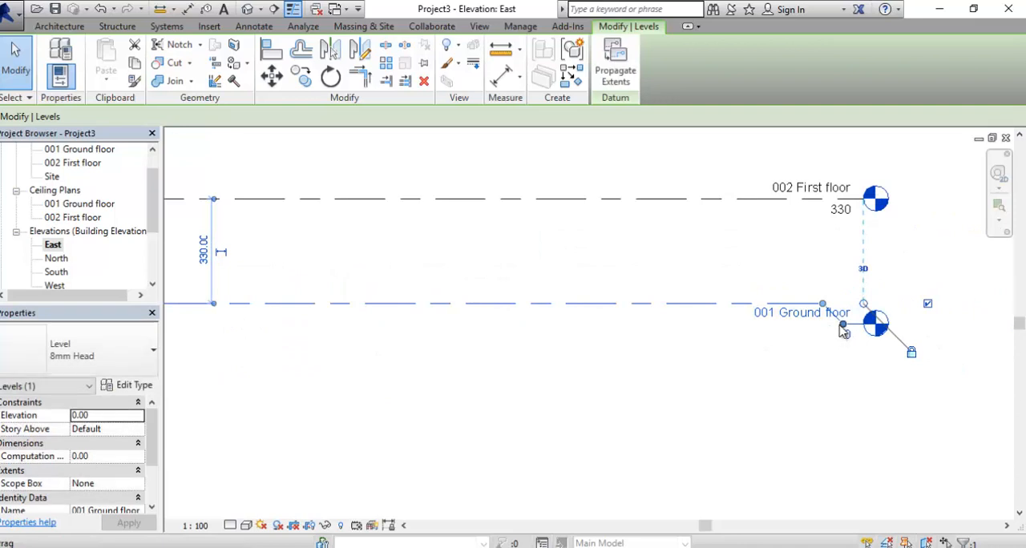
pyautogui.moveTo(844, 325); pyautogui.dragTo(845, 307)
pyautogui.click(826, 357)
# - Draw a new level 330 cm above the 002 First floor level, aligned with both ends of the existing levels
pyautogui.scroll(-1, 825, 356)
pyautogui.moveTo(800, 366); pyautogui.dragTo(844, 365, button='middle')
pyautogui.scroll(-2, 842, 361)
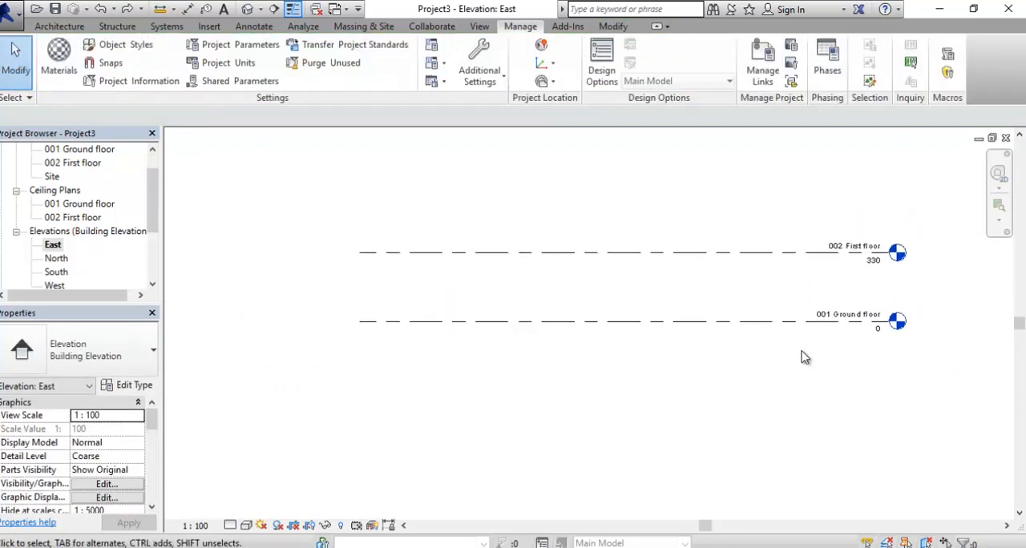
pyautogui.moveTo(777, 330); pyautogui.dragTo(728, 350, button='middle')
pyautogui.click(695, 273)
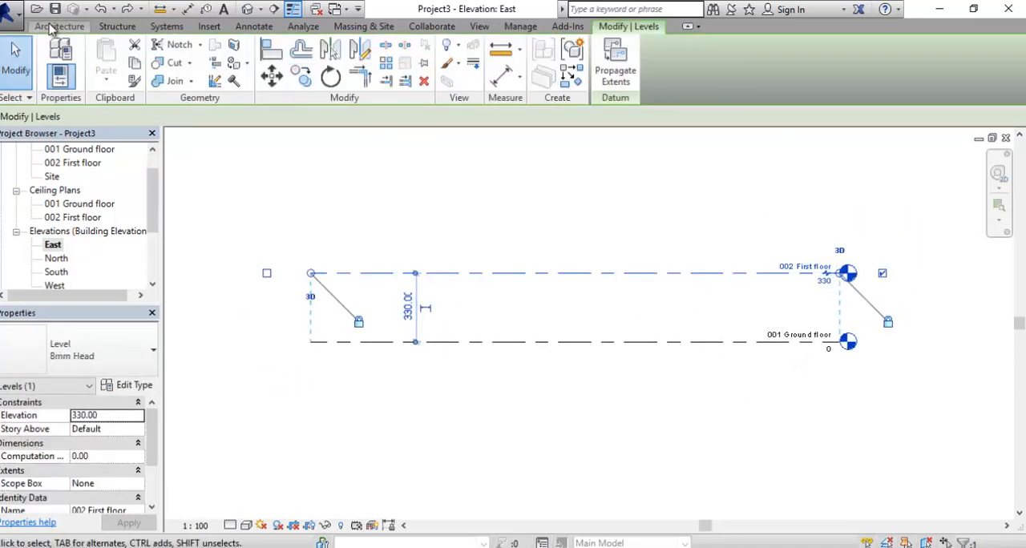
pyautogui.moveTo(692, 275); pyautogui.dragTo(703, 301, button='middle')
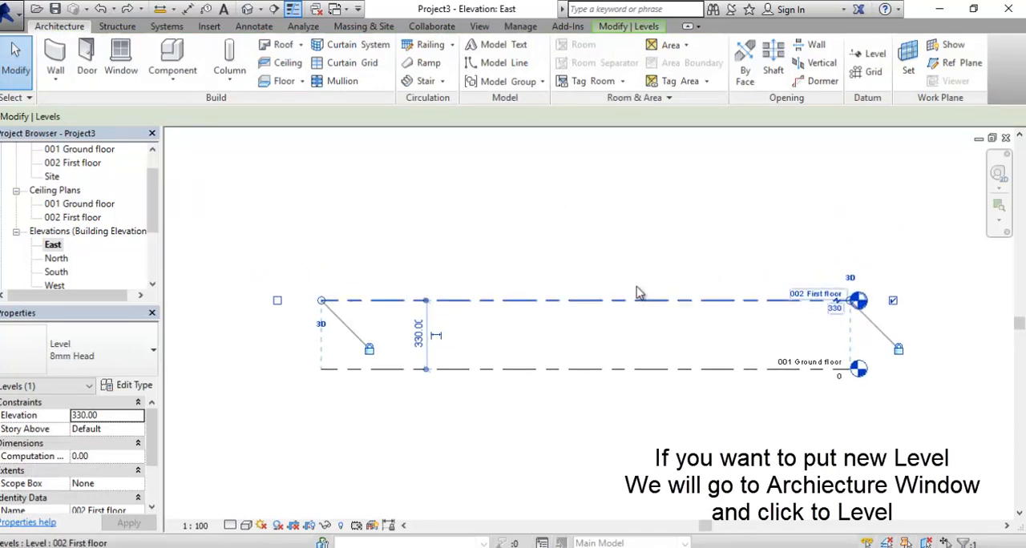
pyautogui.moveTo(639, 292); pyautogui.dragTo(620, 295, button='middle')
pyautogui.click(874, 55)
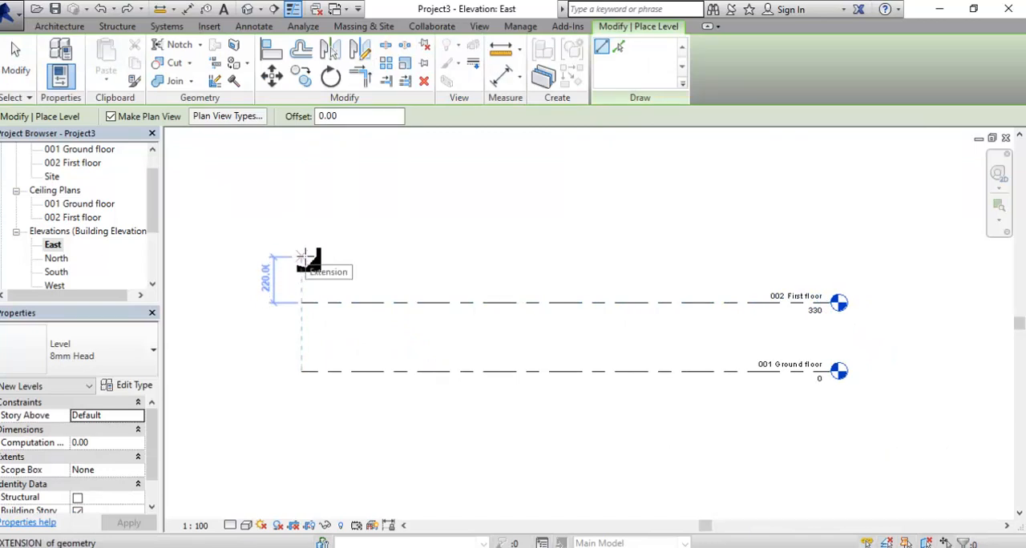
pyautogui.write('330')
pyautogui.press('Return')
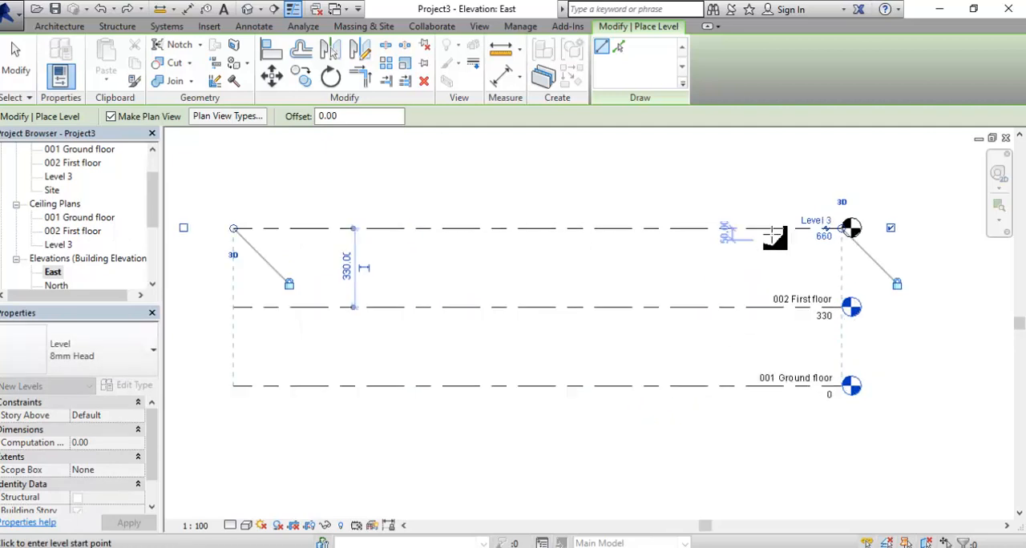
pyautogui.scroll(2, 762, 245)
pyautogui.press('Escape')
pyautogui.press('Escape')
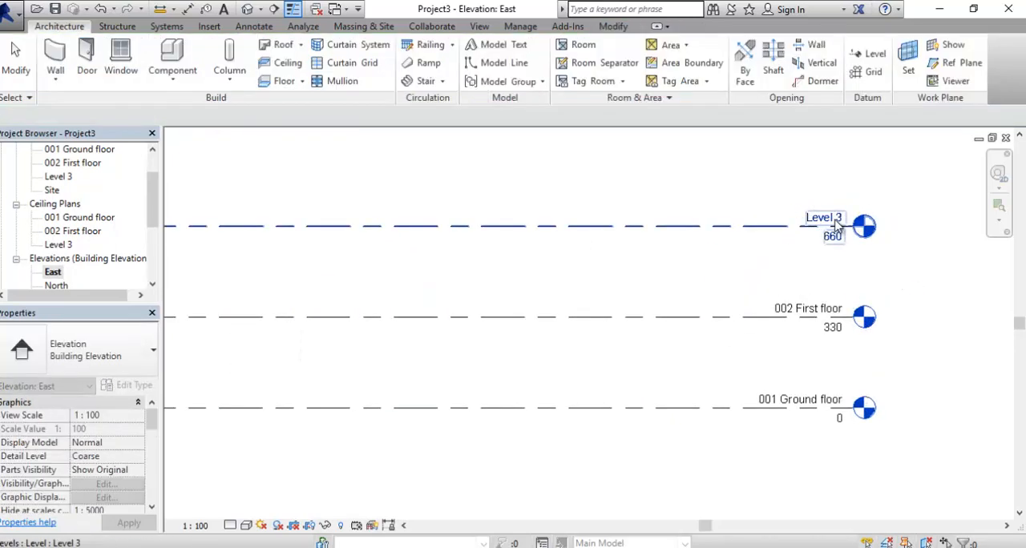
# - Rename Level 3 as "003 Second floor" and rename its corresponding views as well
pyautogui.doubleClick(833, 216)
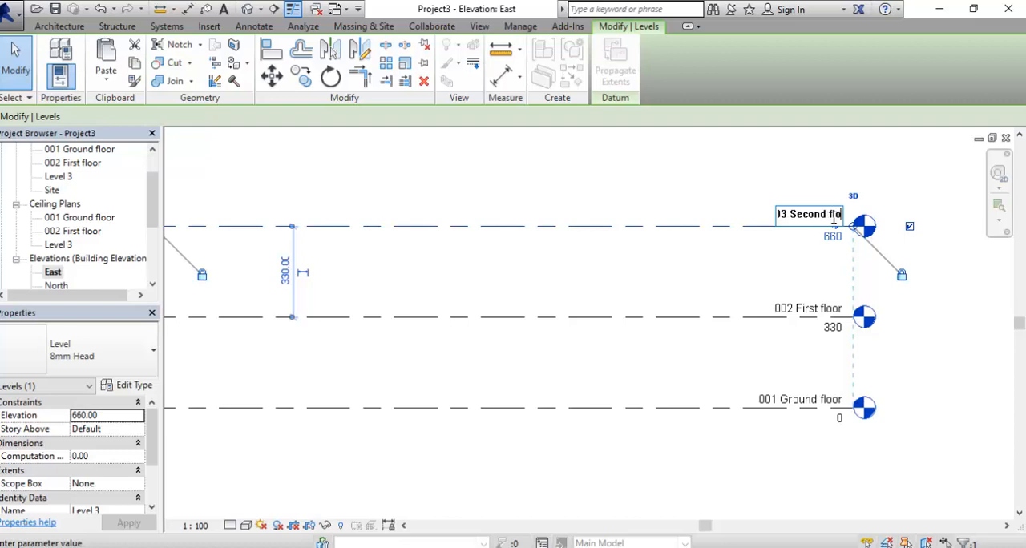
pyautogui.press('Return')
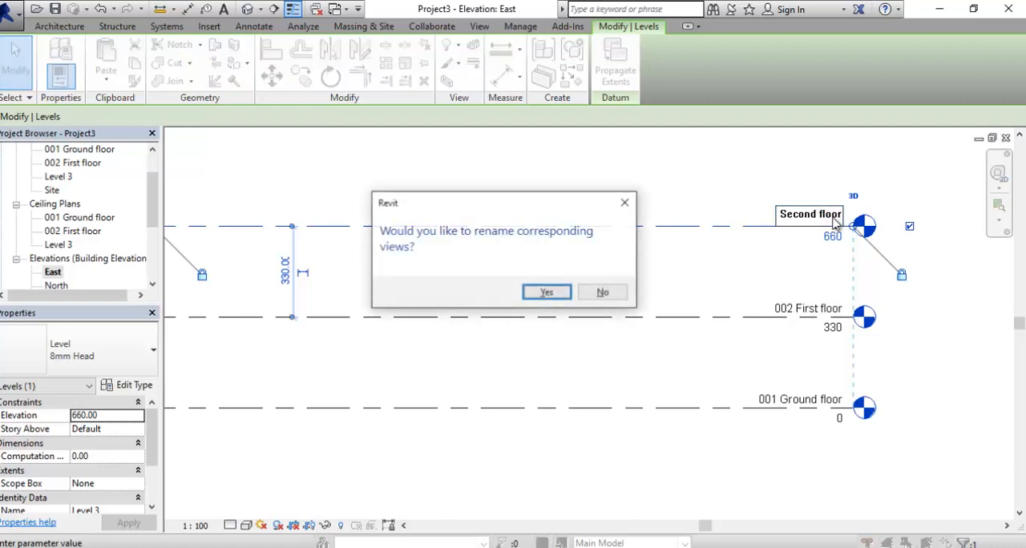
pyautogui.click(548, 292)
# - Create another level with Create Similar, picking the 003 Second floor line with an upward offset of 330 cm
pyautogui.scroll(-3, 689, 304)
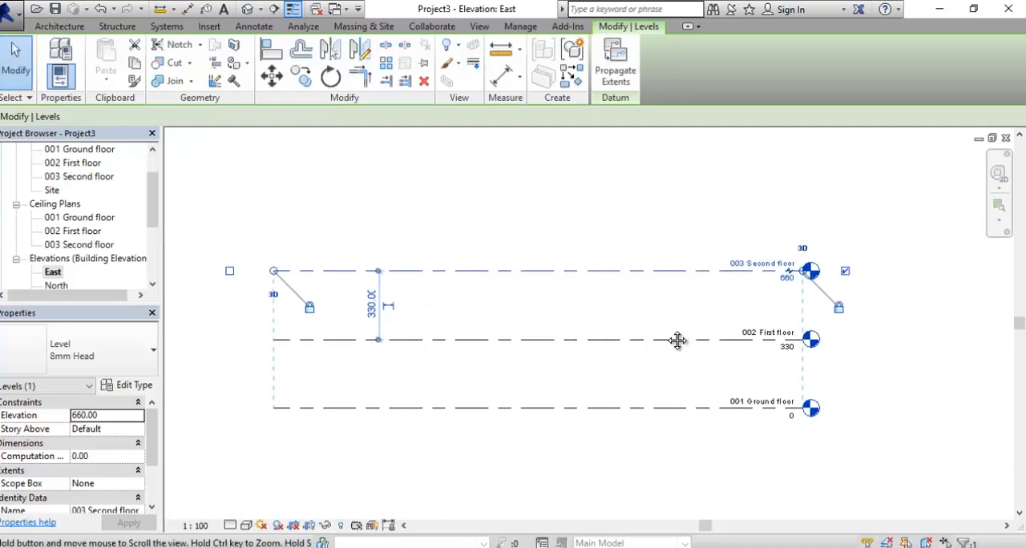
pyautogui.click(670, 183)
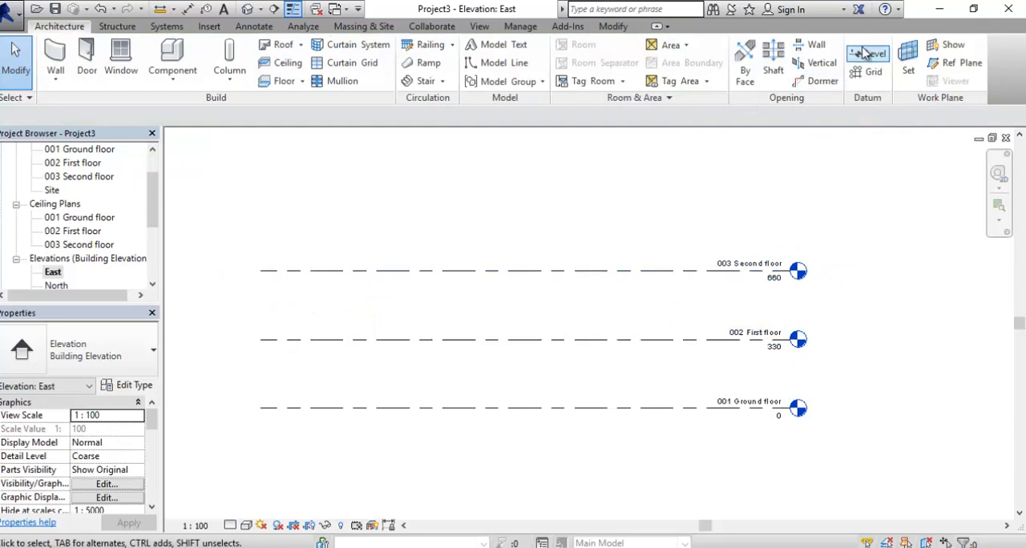
pyautogui.click(687, 271)
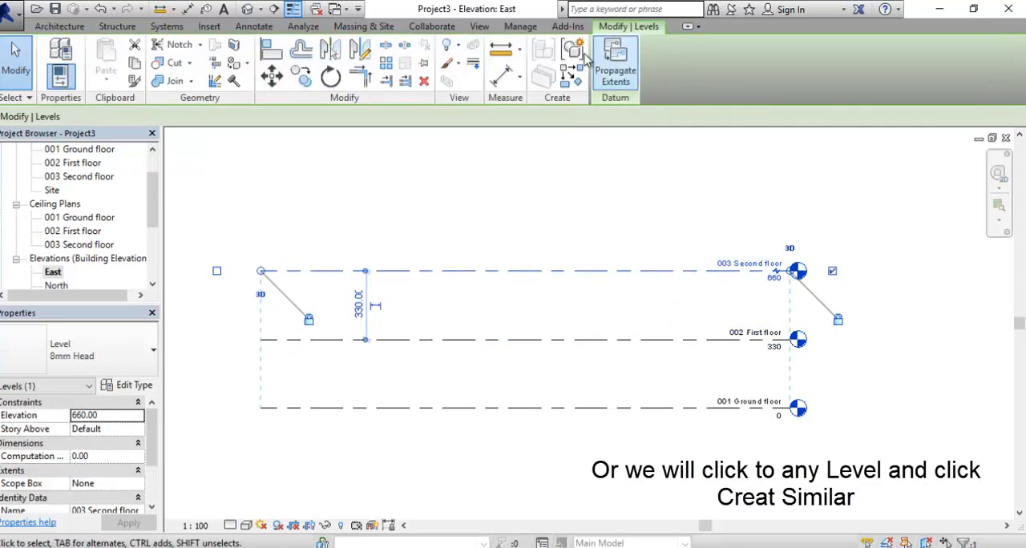
pyautogui.click(572, 78)
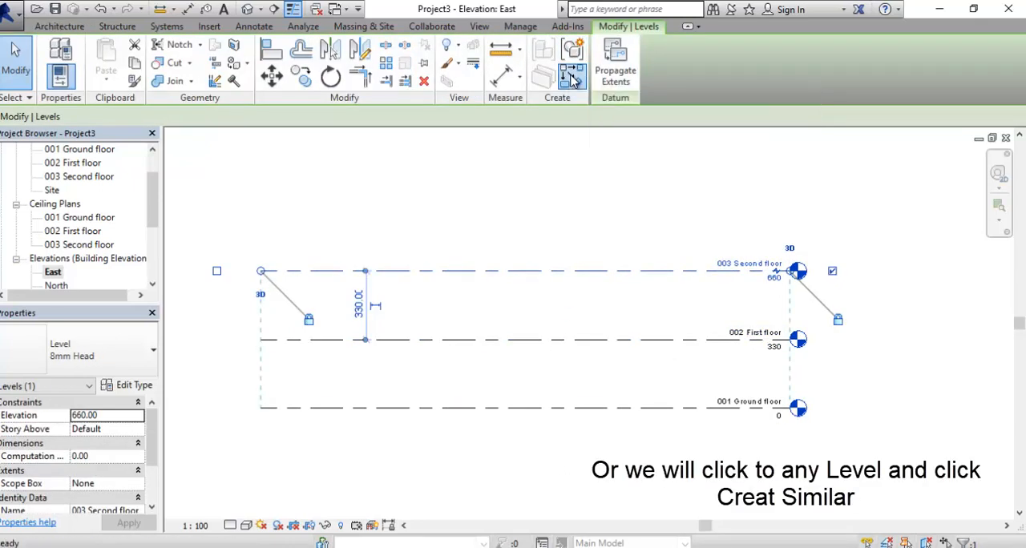
pyautogui.click(618, 47)
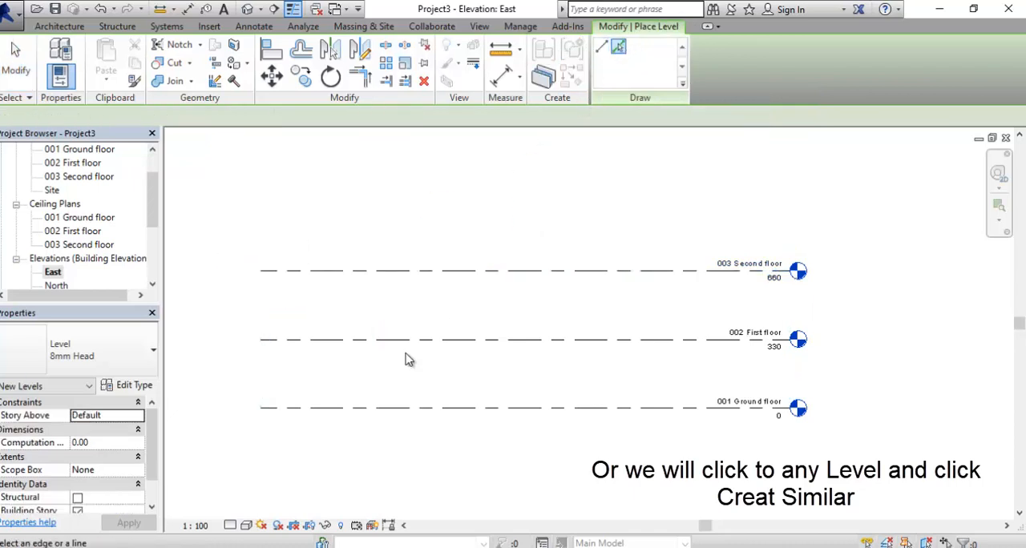
pyautogui.doubleClick(341, 116)
pyautogui.write('330.00')
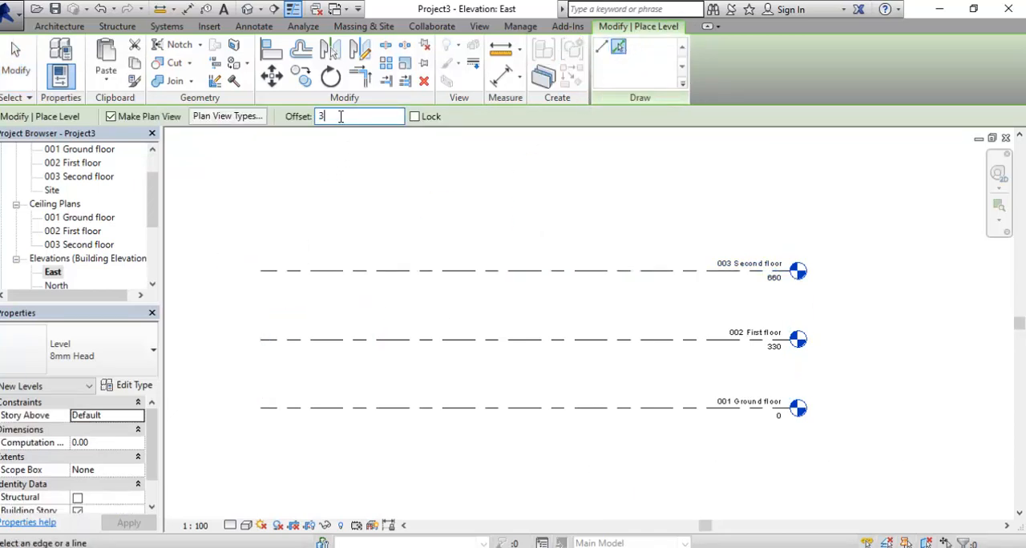
pyautogui.click(383, 273)
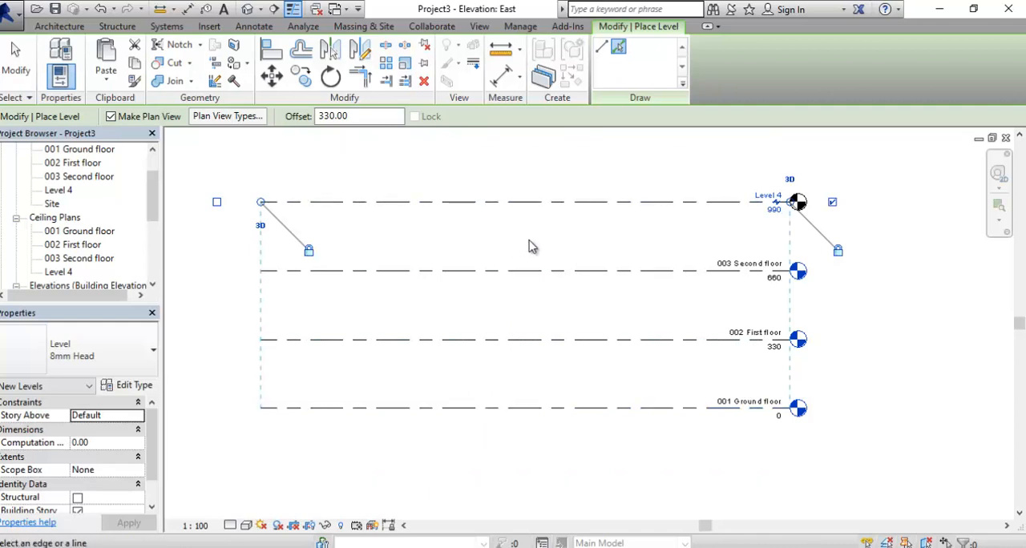
pyautogui.moveTo(542, 242); pyautogui.dragTo(536, 281, button='middle')
pyautogui.scroll(1, 766, 239)
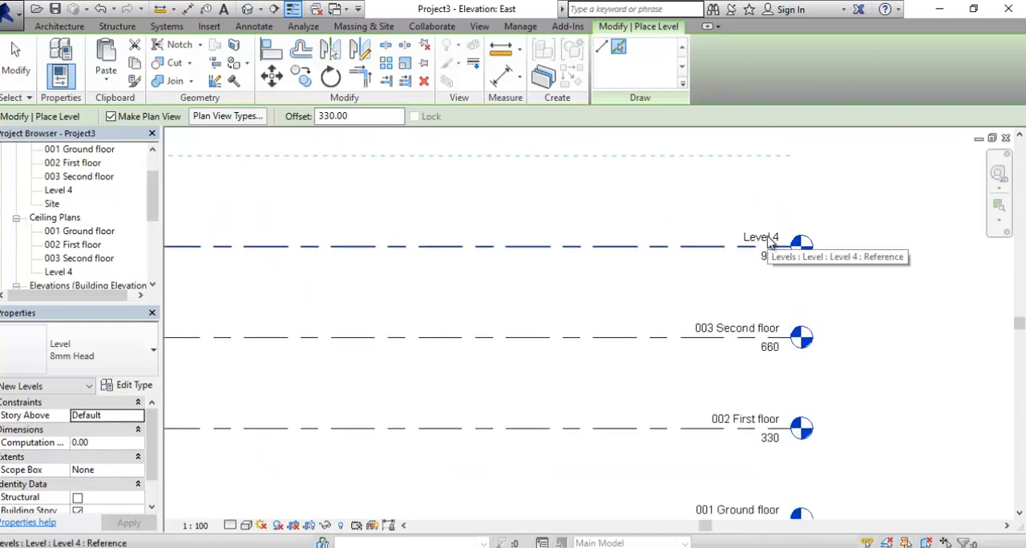
pyautogui.press('Escape')
# - Rename Level 4 as "004 Roof" and rename its corresponding views as well
pyautogui.doubleClick(767, 238)
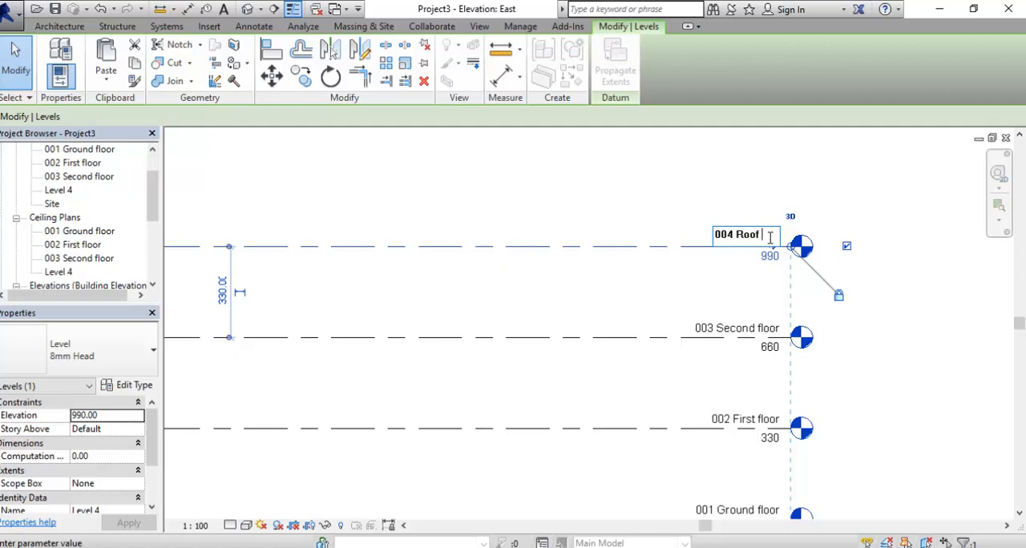
pyautogui.press('Return')
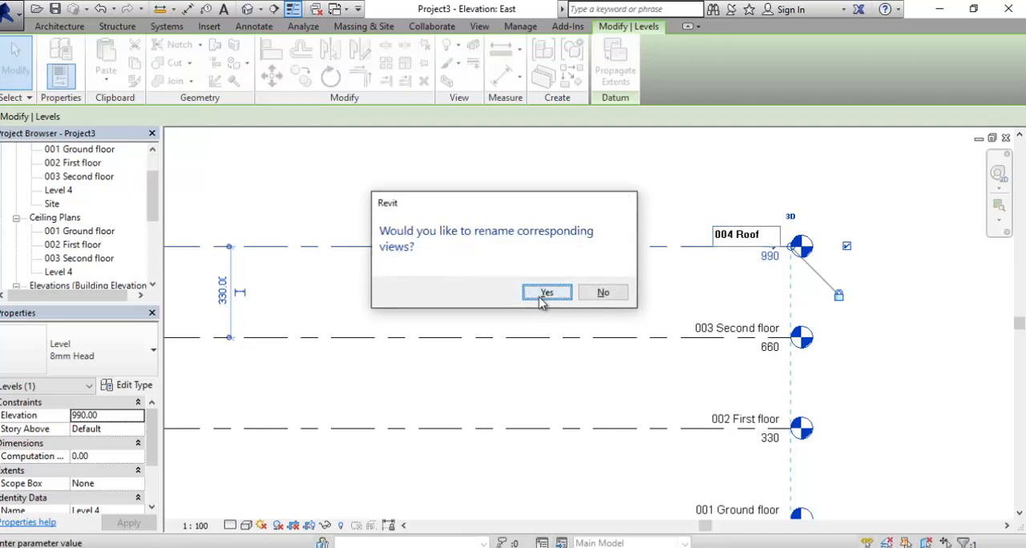
pyautogui.click(541, 297)
pyautogui.scroll(-2, 706, 317)
pyautogui.moveTo(706, 314); pyautogui.dragTo(724, 298, button='middle')
pyautogui.click(837, 341)
pyautogui.scroll(1, 837, 341)
pyautogui.moveTo(851, 360); pyautogui.dragTo(887, 367, button='middle')
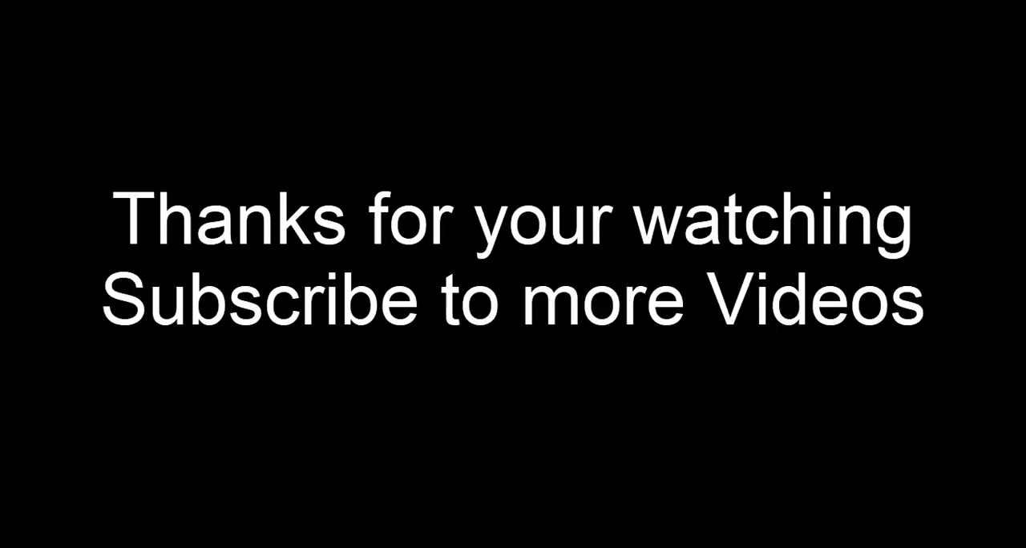